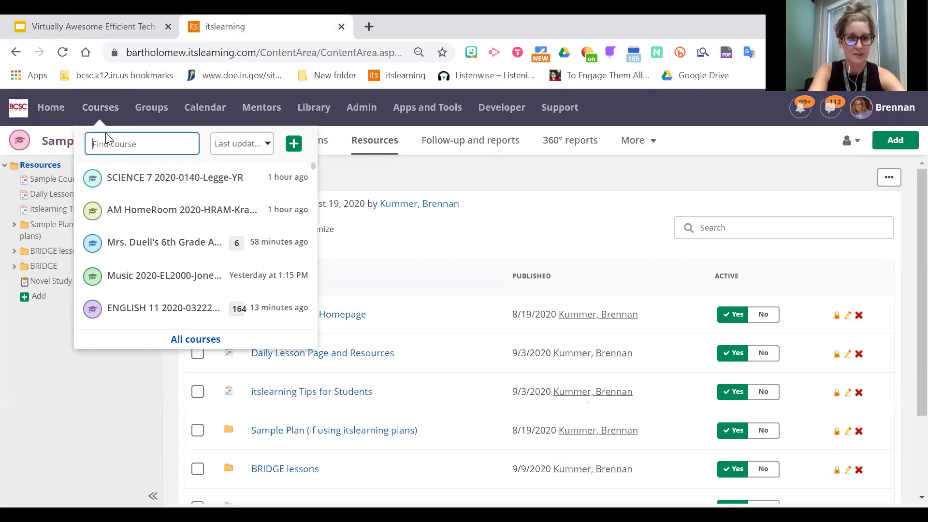
Step: Close the course list and open the course groups page of the sample training course
left_click(566, 173)
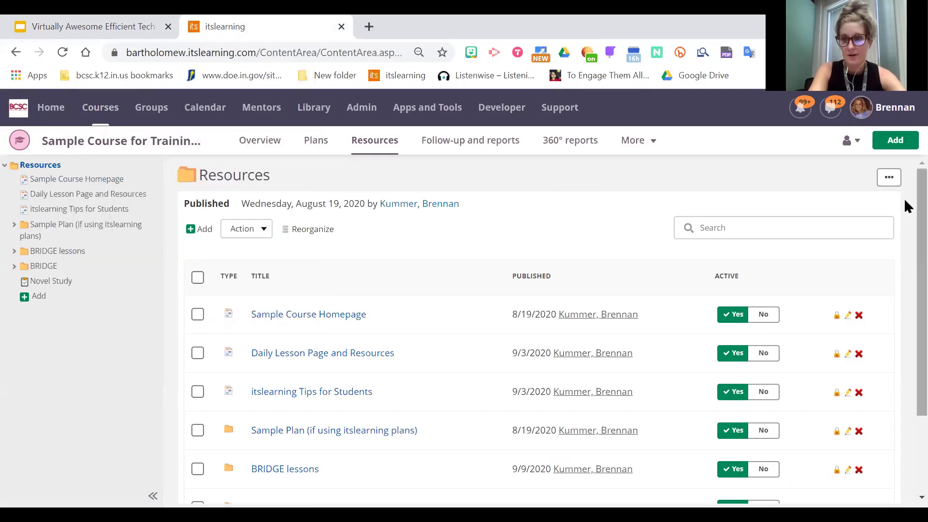
scroll(904, 208, "down", 3)
scroll(904, 297, "up", 2)
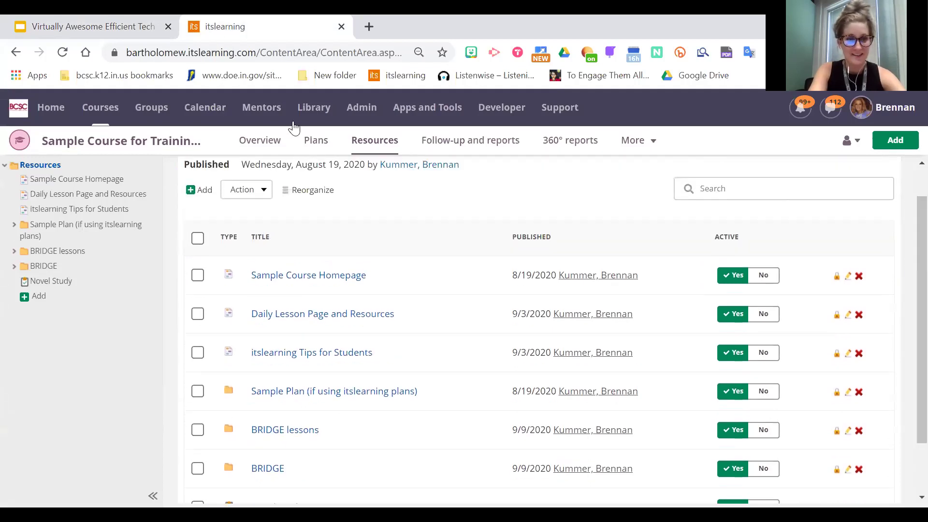
scroll(904, 220, "up", 1)
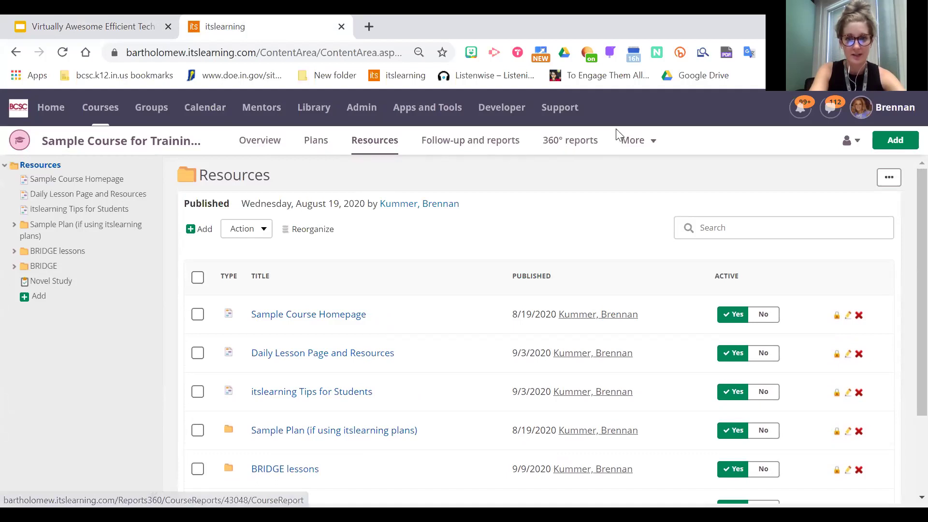
left_click(641, 145)
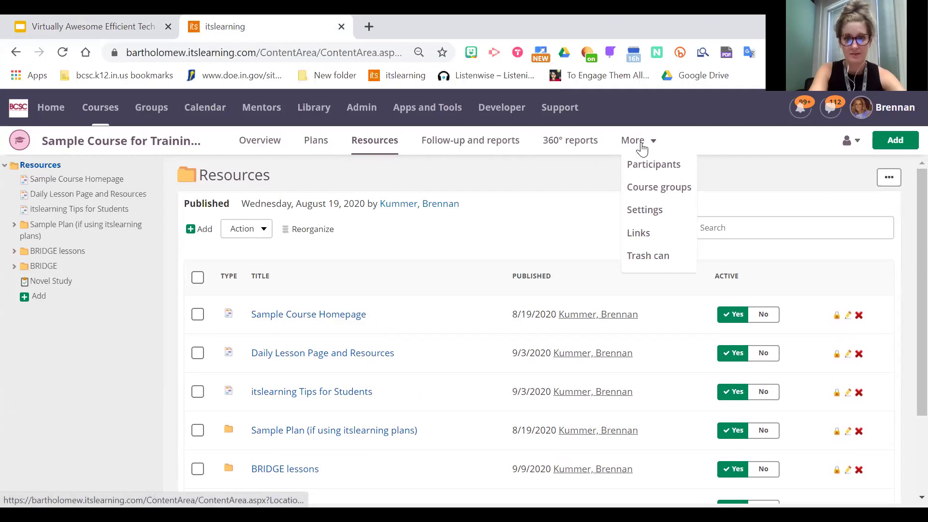
left_click(672, 187)
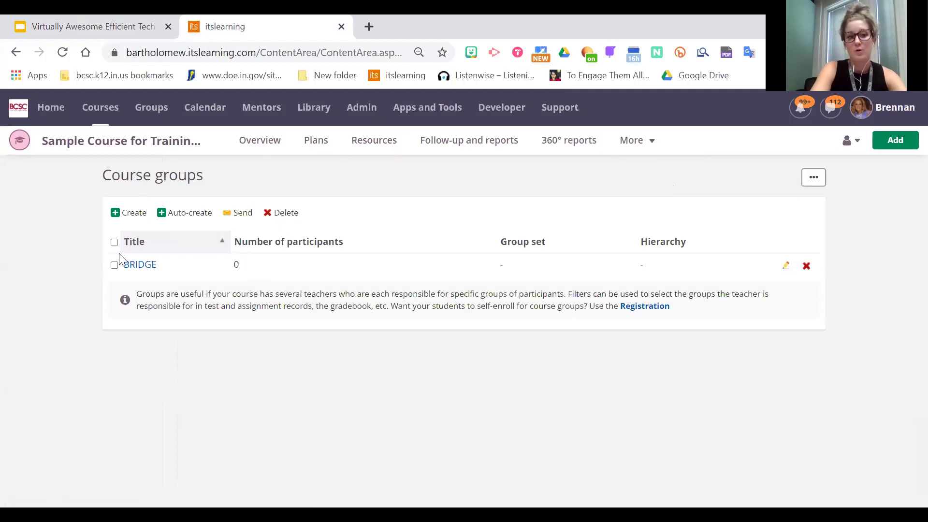
Step: Open the SCIENCE 7 course in a separate browser tab and examine its course groups, briefly selecting Section 10
left_click(109, 115)
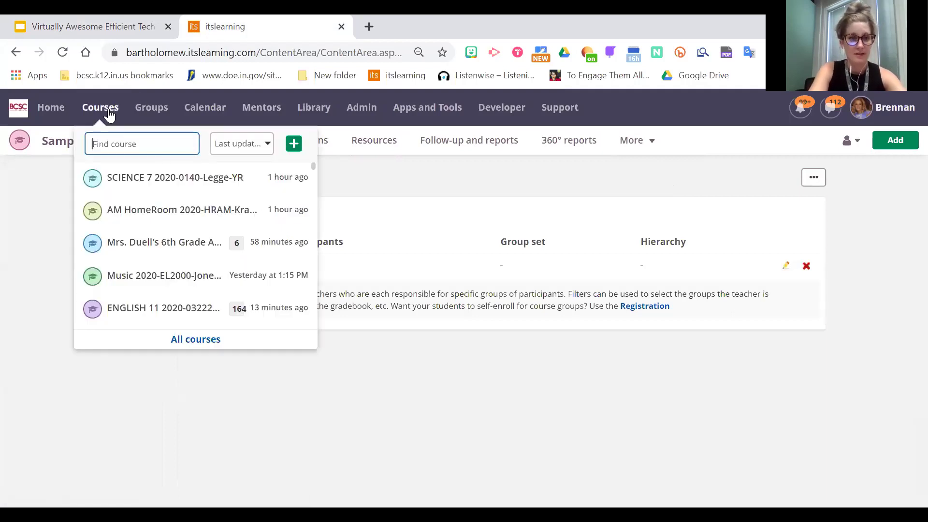
left_click(152, 181, "ctrl")
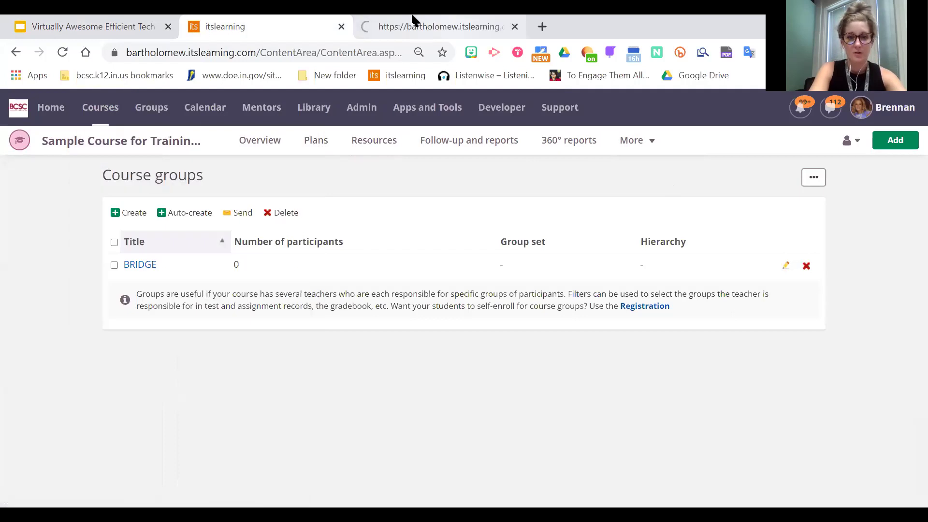
left_click(426, 28)
left_click(648, 148)
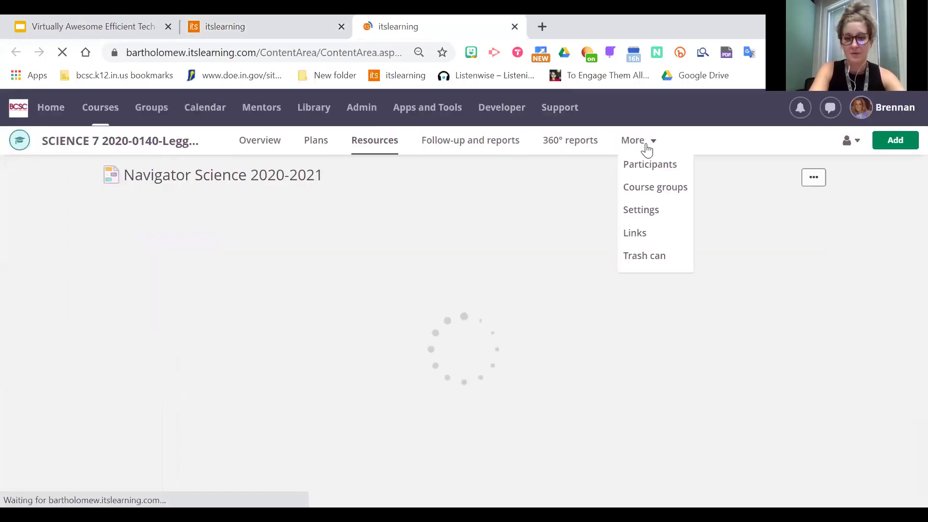
left_click(648, 191)
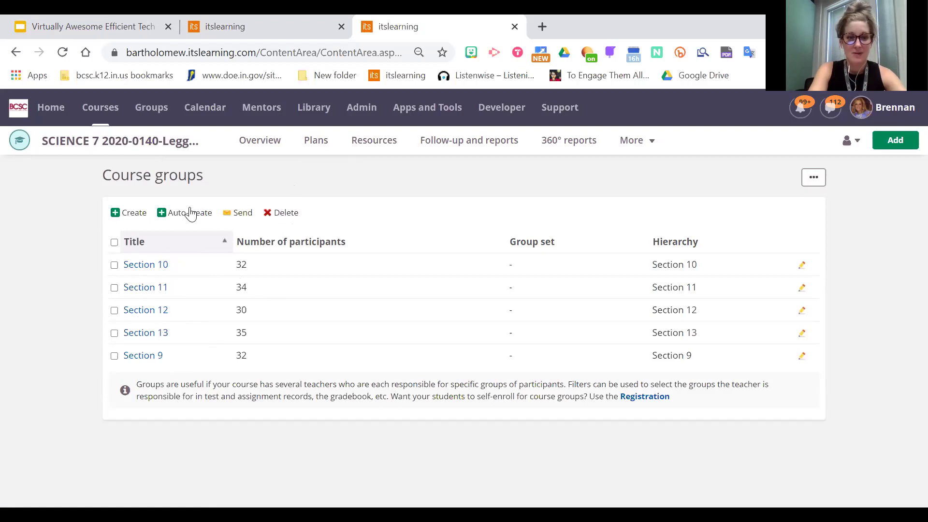
left_click(114, 265)
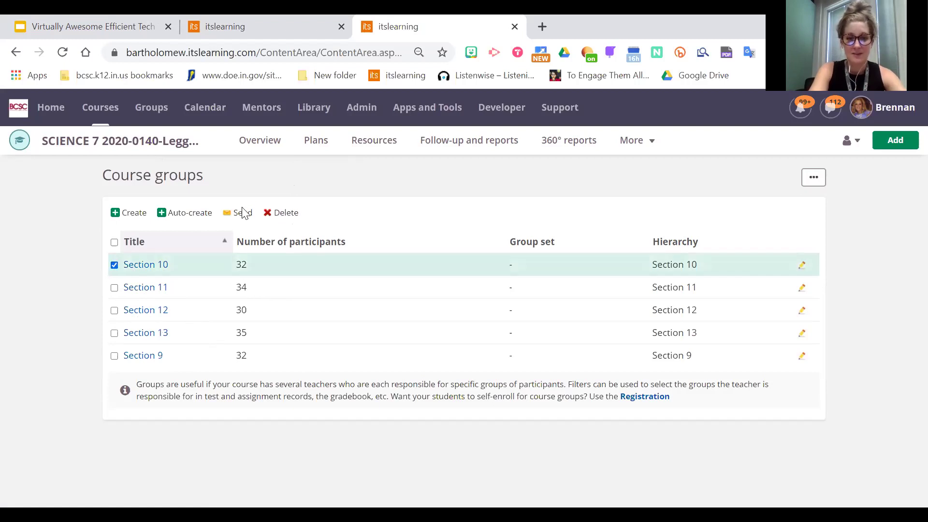
left_click(114, 265)
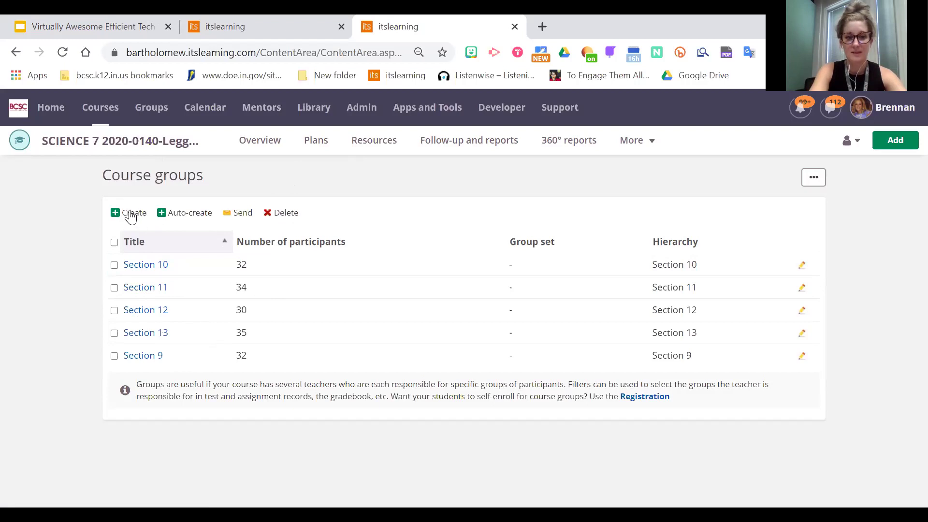
Step: Return to the sample course's groups, start a new group titled Bridge 2020 and proceed to participant selection
left_click(237, 21)
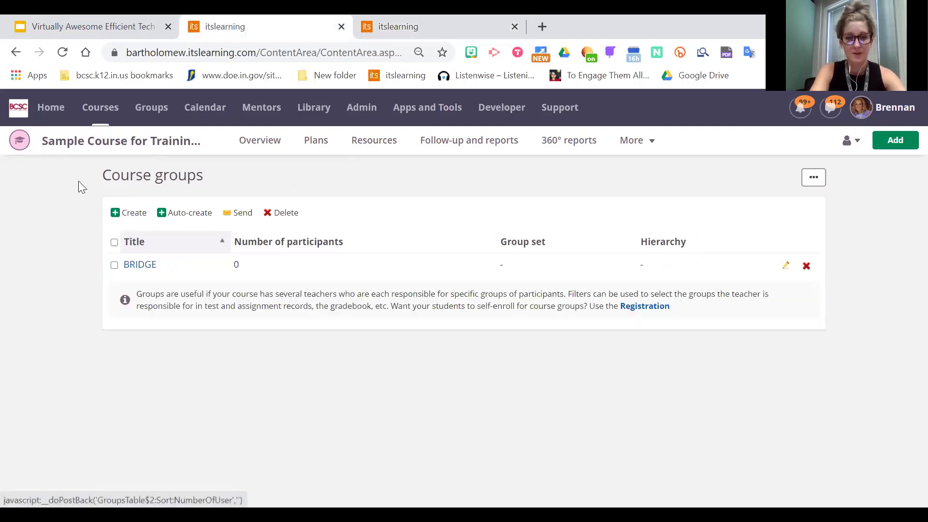
left_click(129, 216)
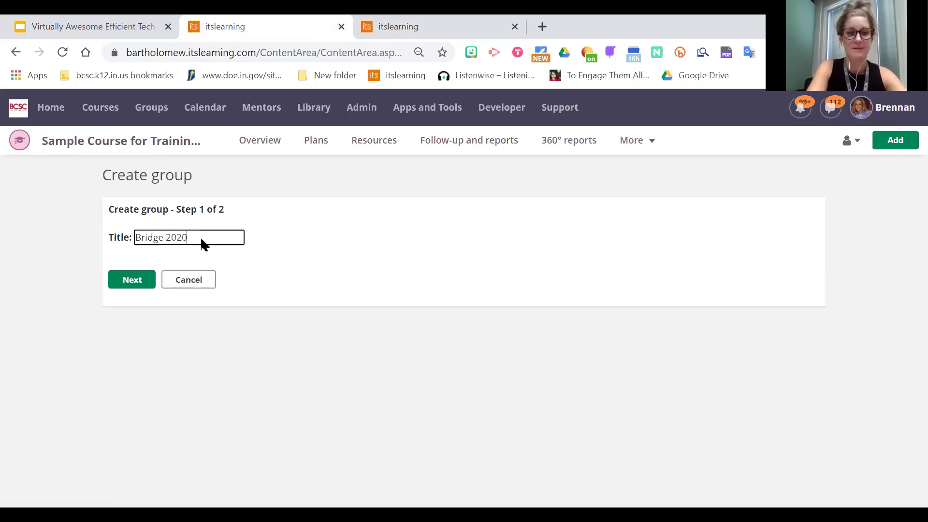
left_click(136, 285)
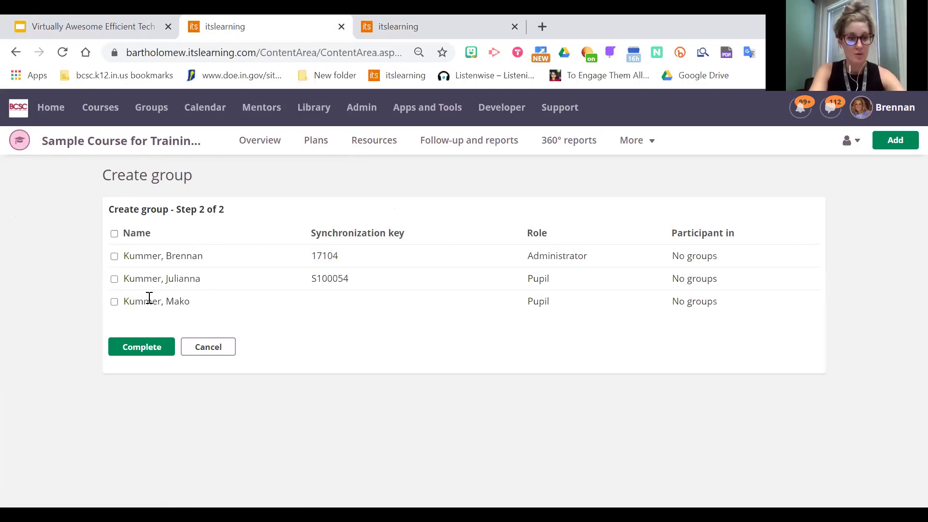
Step: Include only the last listed pupil in the Bridge 2020 group and complete its creation
left_click(114, 280)
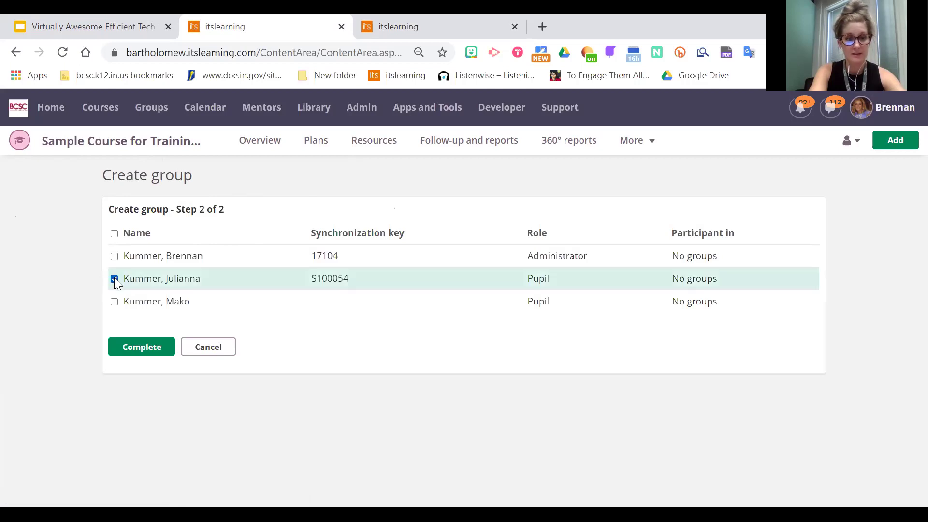
left_click(115, 279)
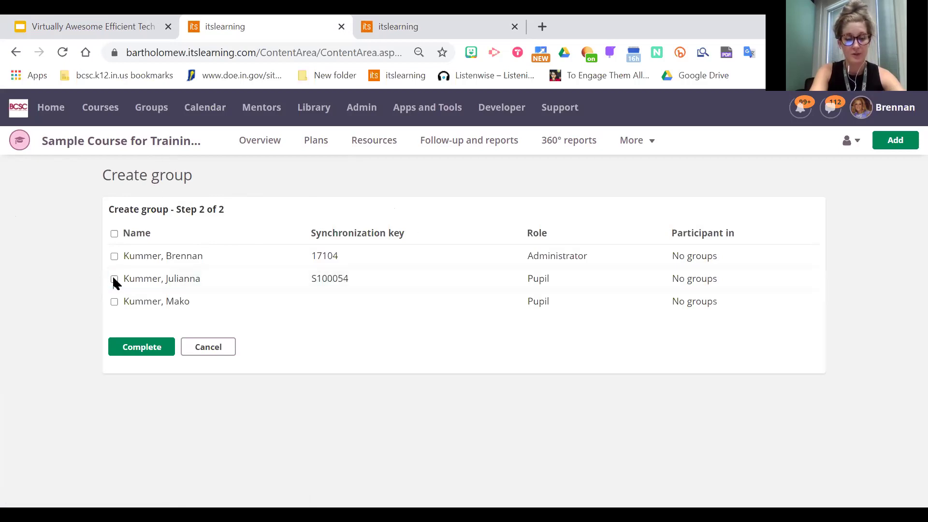
left_click(115, 302)
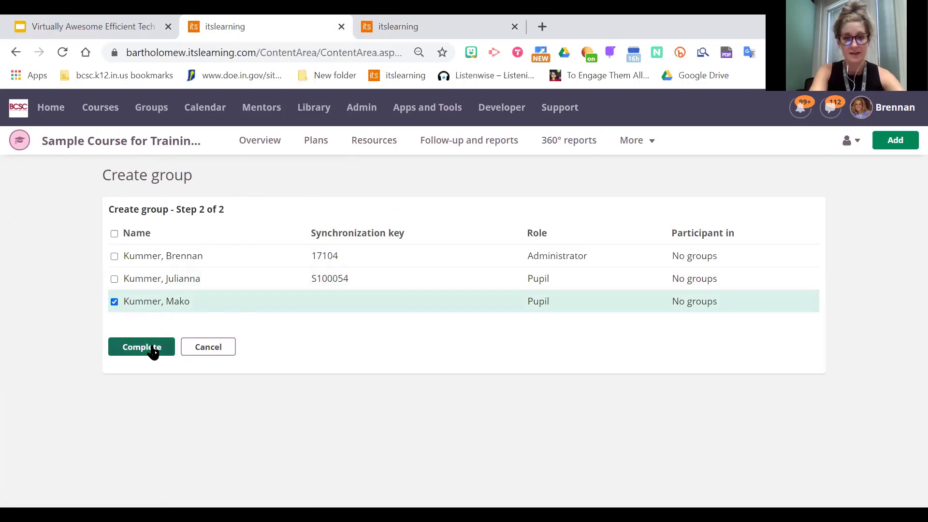
left_click(115, 234)
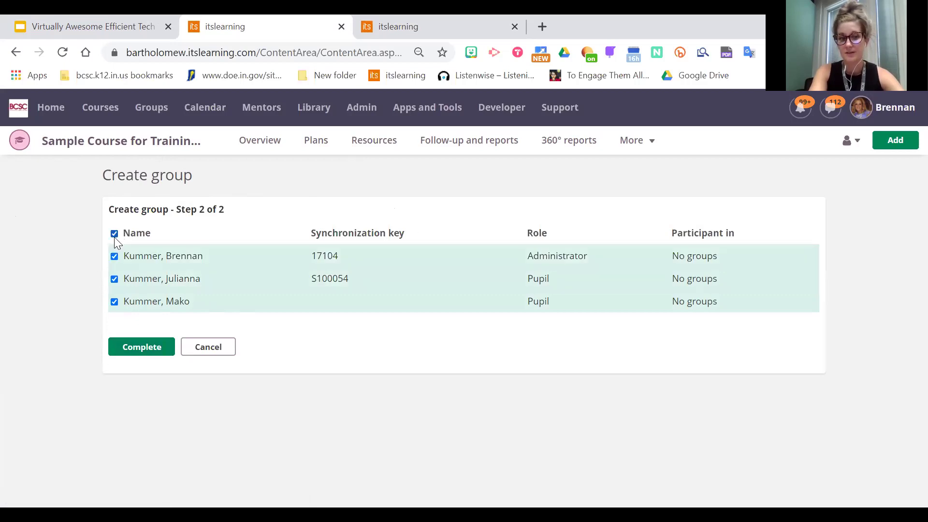
left_click(115, 256)
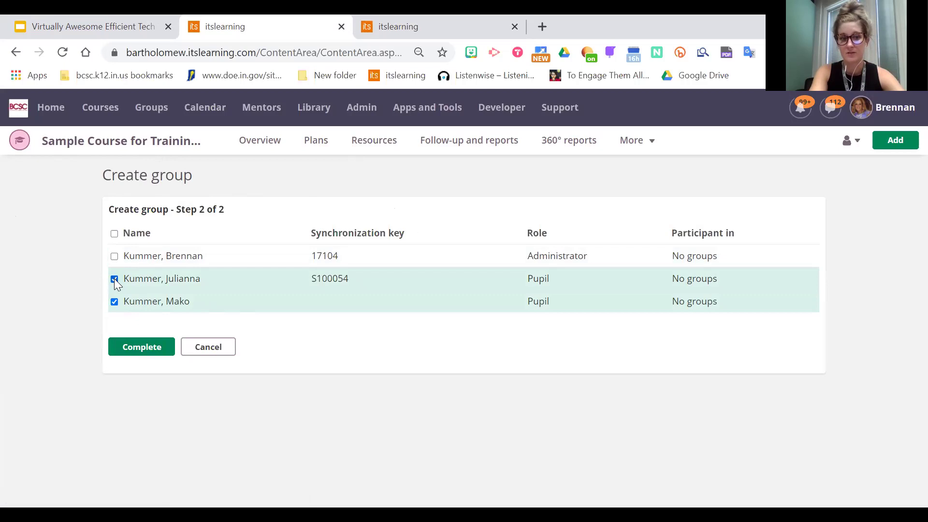
left_click(115, 280)
left_click(151, 354)
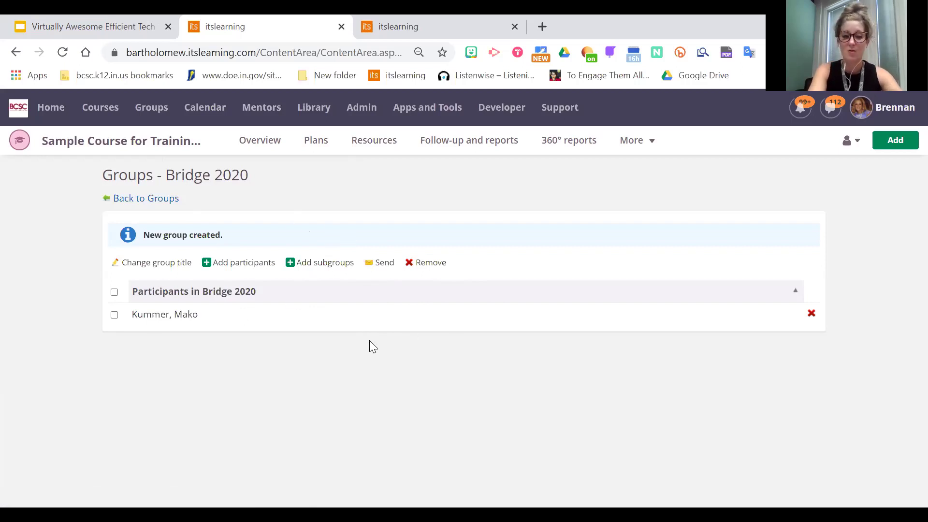
Step: Return to the course groups list and start a new message to the Bridge 2020 group
left_click(648, 141)
left_click(659, 188)
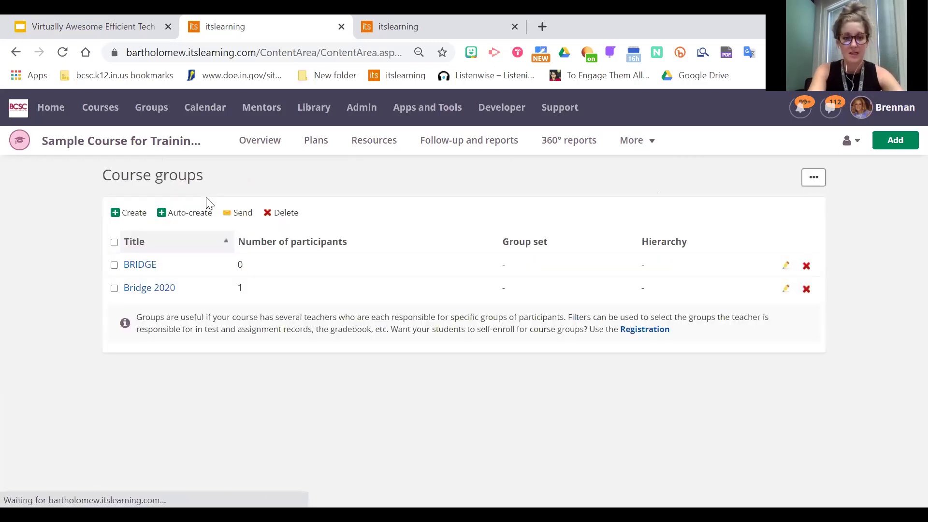
left_click(114, 288)
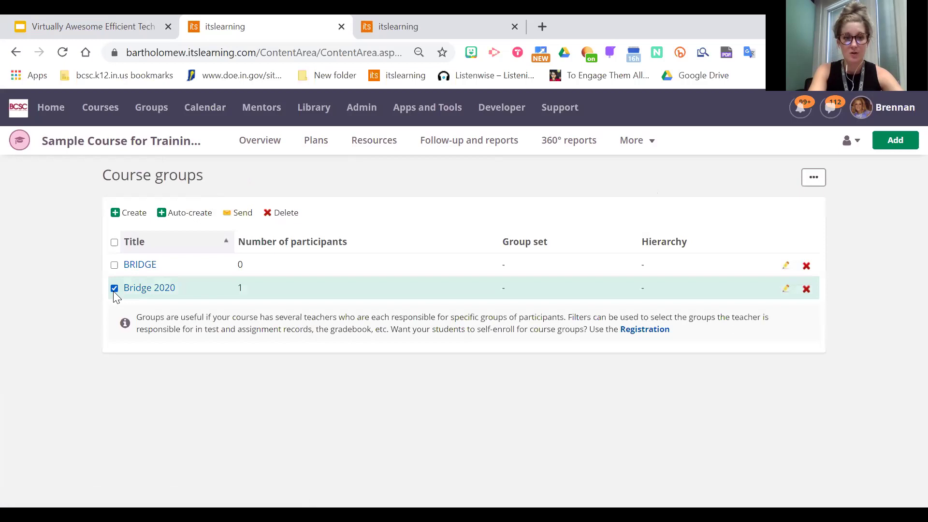
left_click(240, 214)
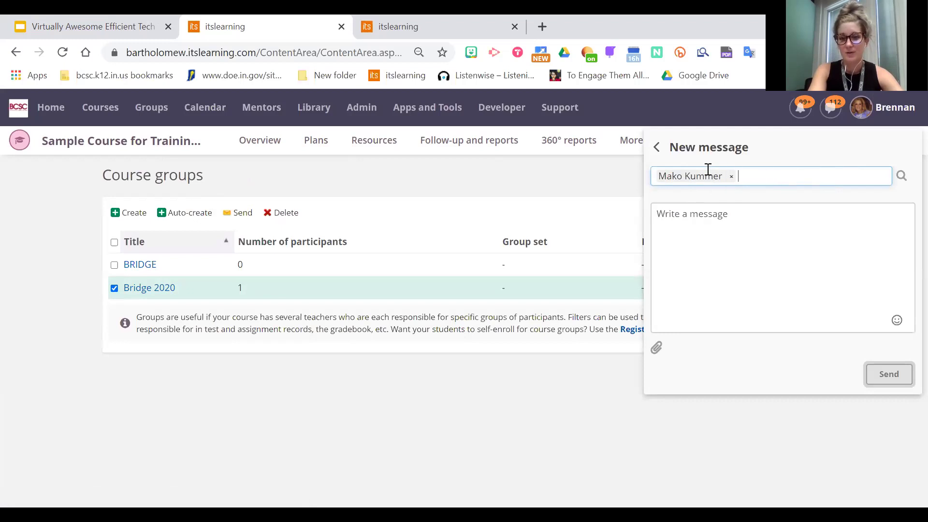
left_click(673, 241)
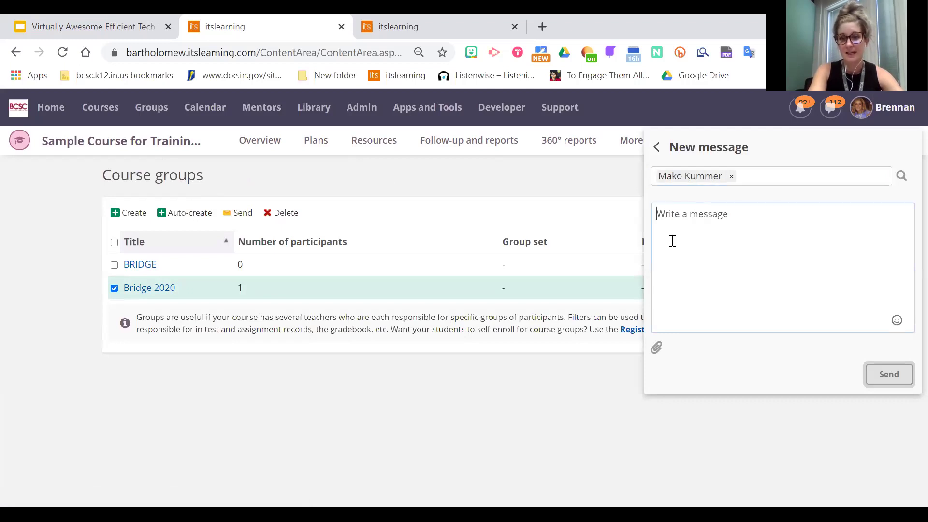
Step: Remove the recipient, abandon the unsent message and deselect the Bridge 2020 group
left_click(765, 177)
key("BackSpace")
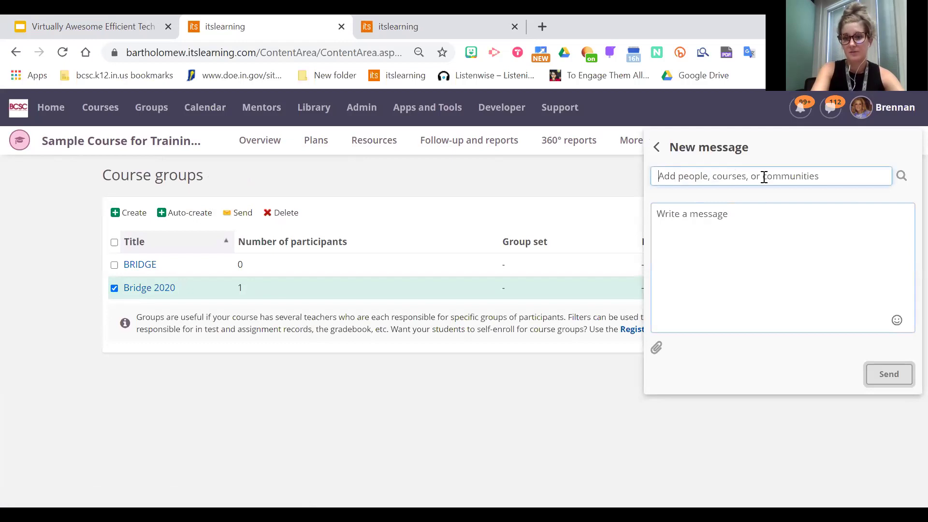
left_click(658, 147)
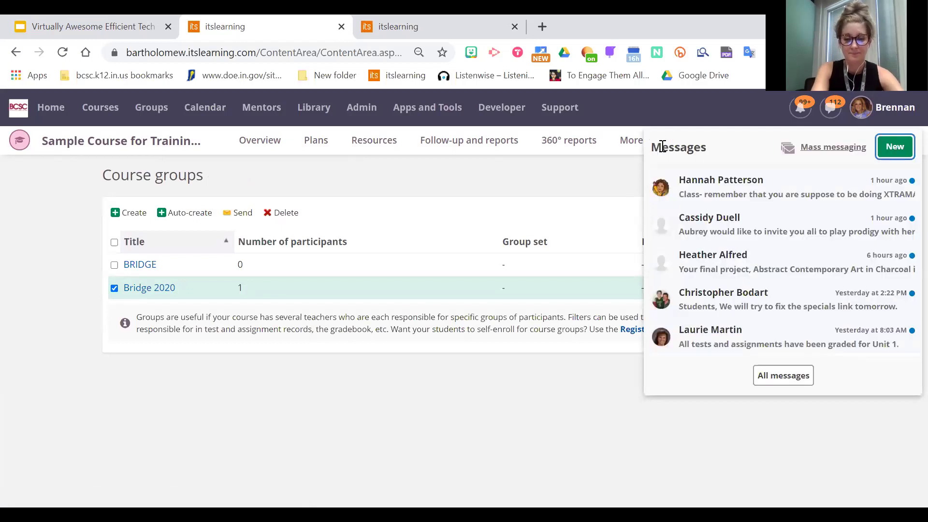
left_click(537, 179)
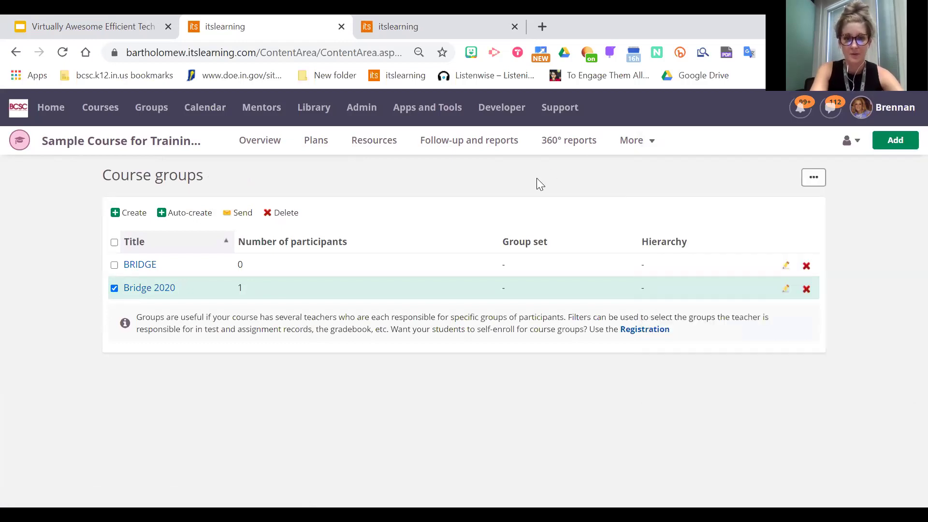
left_click(114, 288)
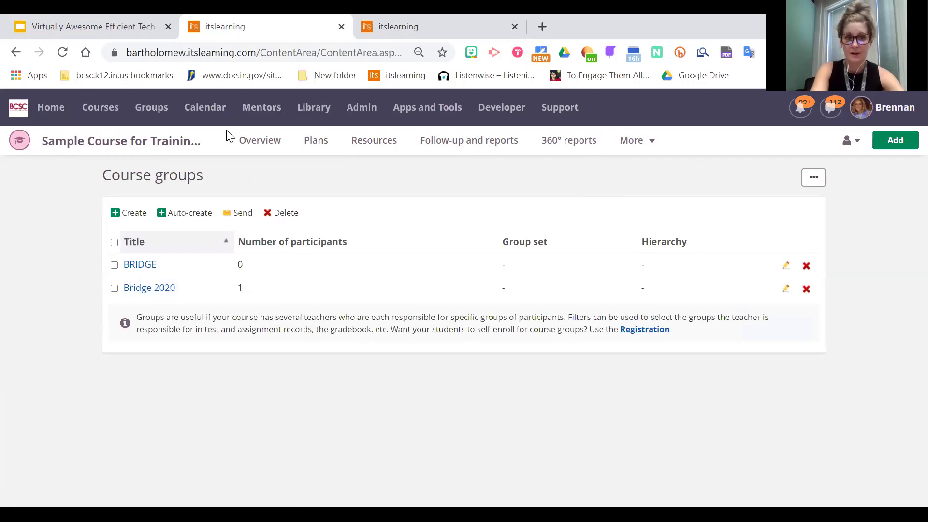
Step: Open the BRIDGE folder in the course resources and examine the Vocabulary Notes and Class Notes assignments
left_click(366, 144)
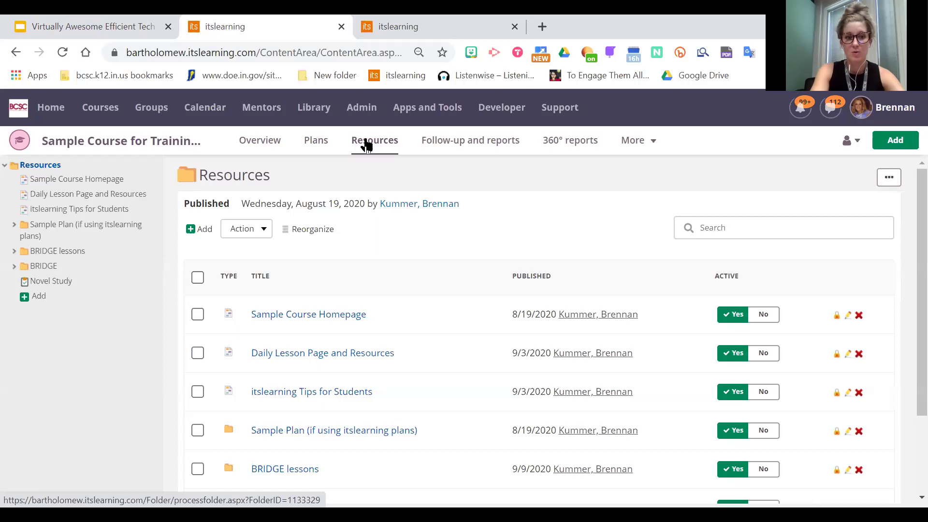
left_click(54, 250)
left_click(22, 283)
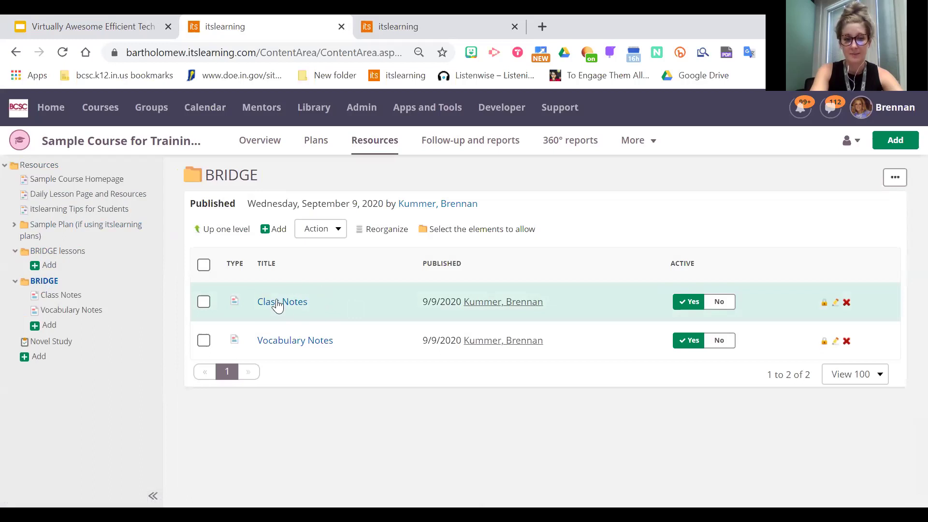
left_click(303, 344)
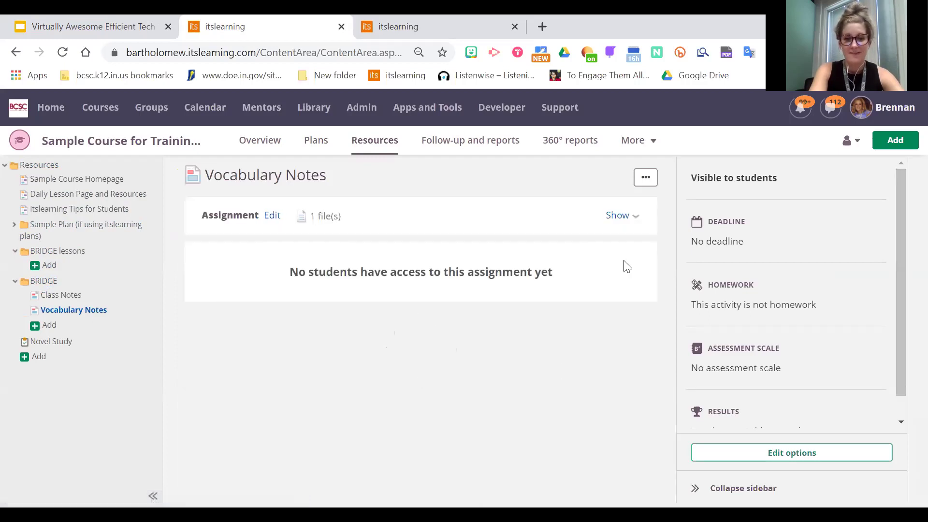
left_click(66, 296)
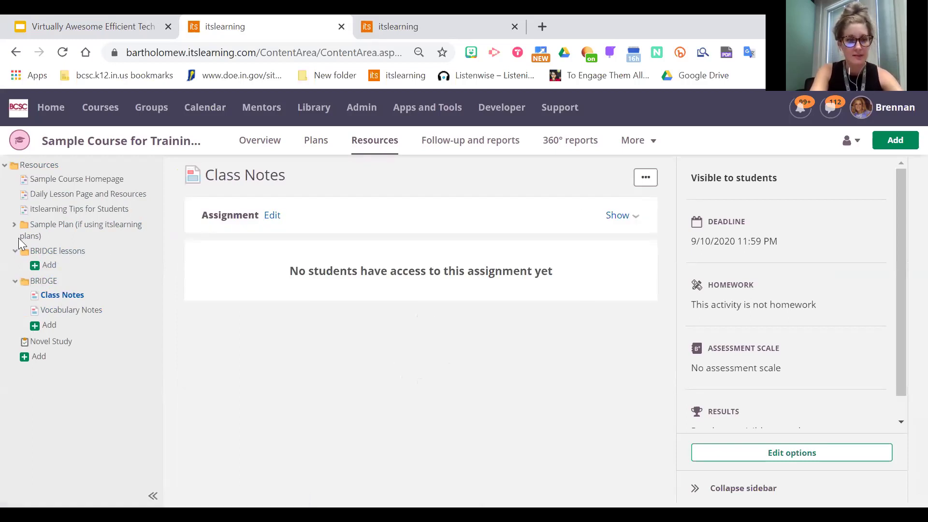
Step: Create an assignment titled "Notes" in the BRIDGE lessons folder
left_click(50, 266)
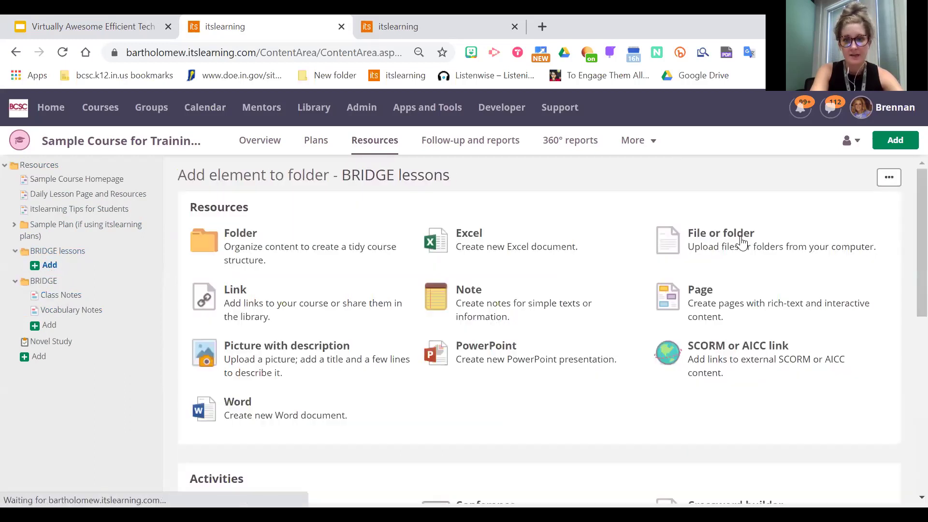
scroll(907, 369, "down", 5)
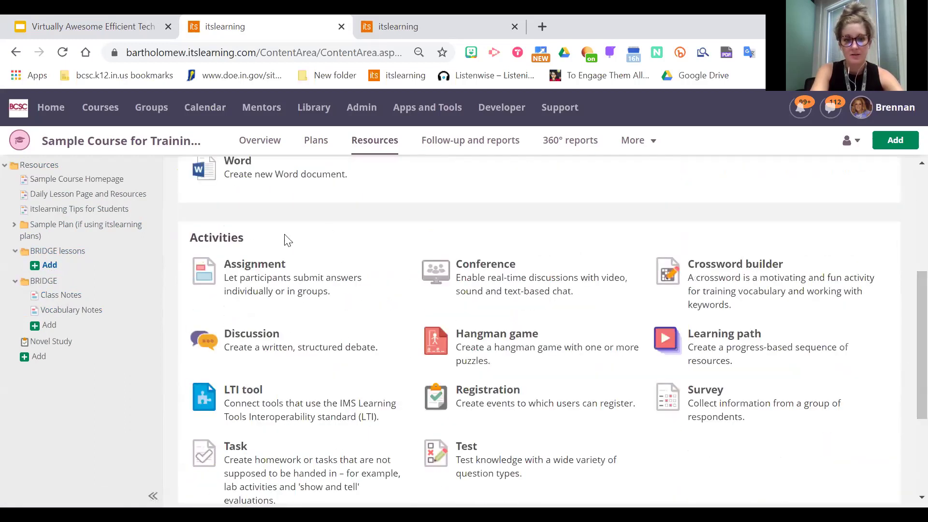
left_click(263, 263)
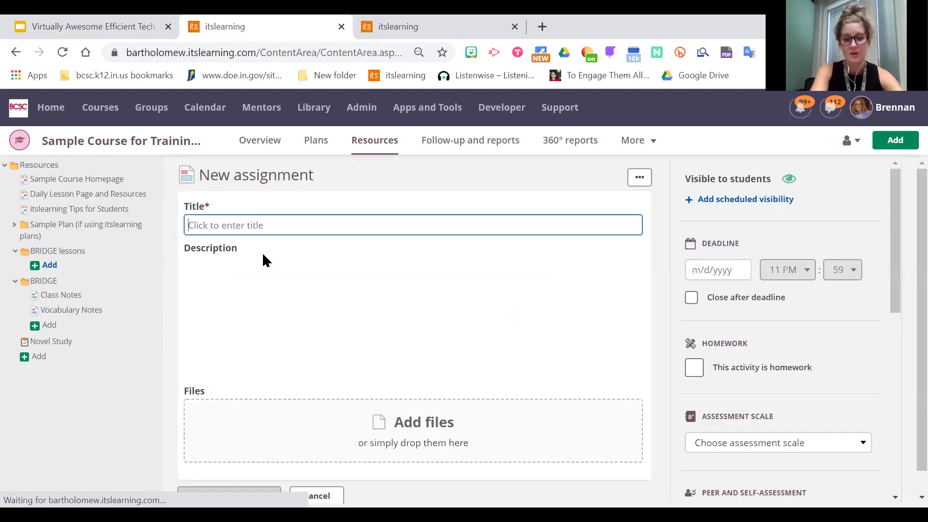
type("Notes")
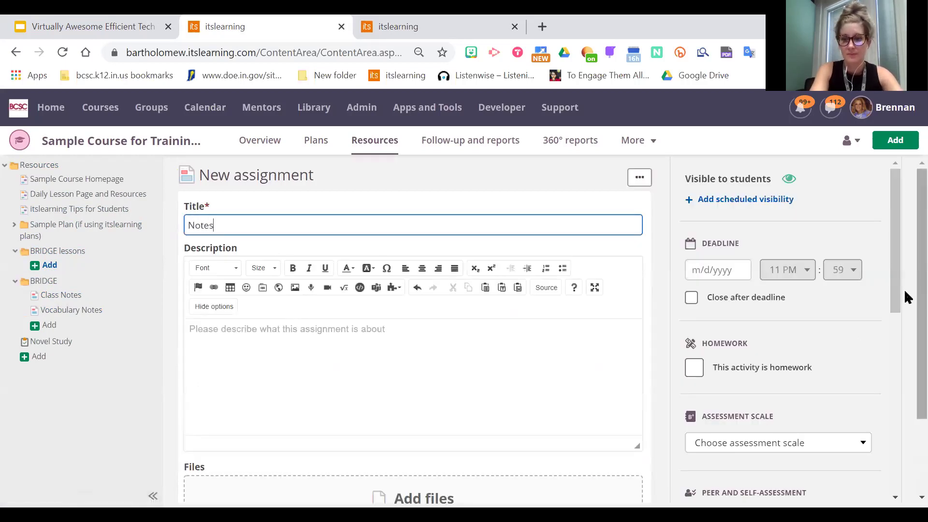
scroll(880, 267, "down", 5)
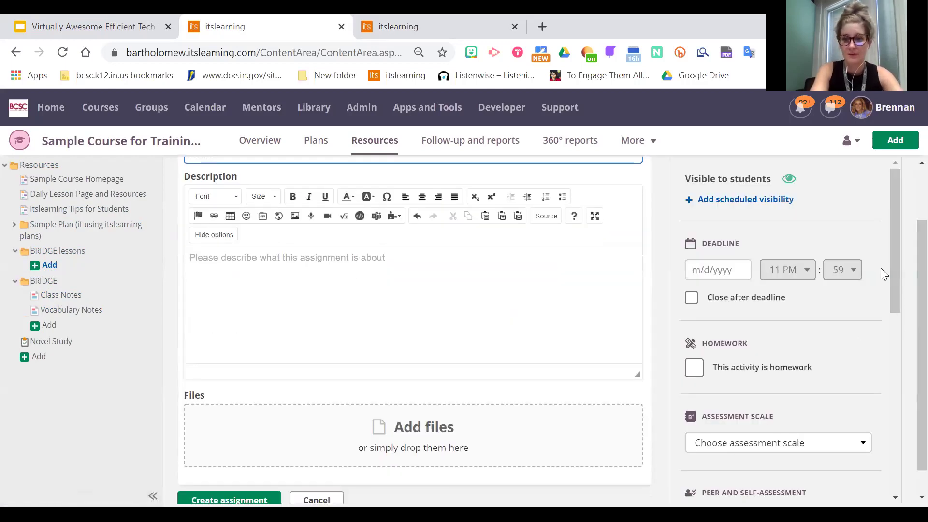
left_click(248, 495)
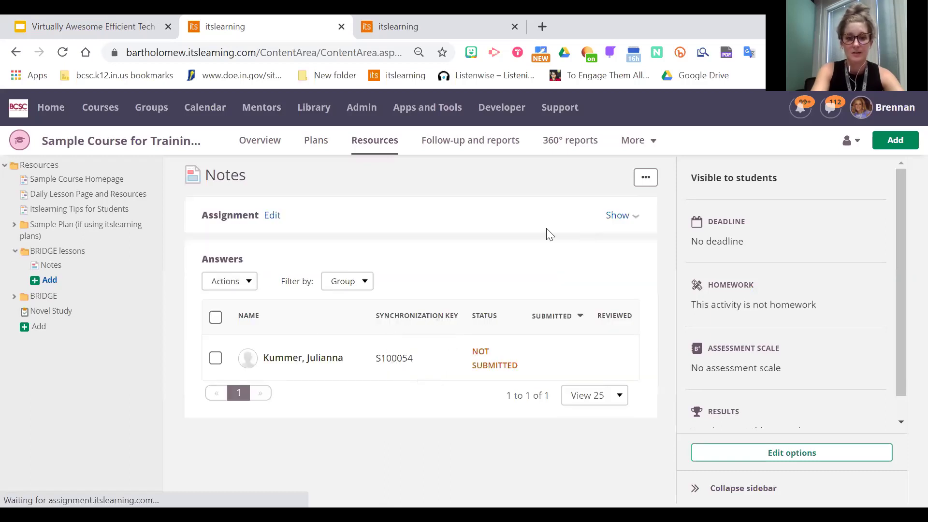
Step: Examine the group filter for the Notes assignment's answers and clear its All participants selection
left_click(345, 288)
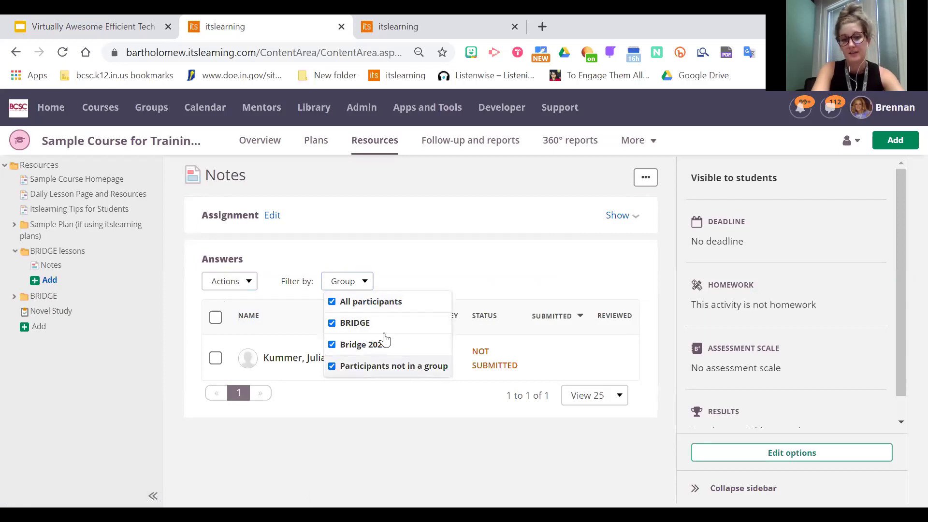
left_click(332, 302)
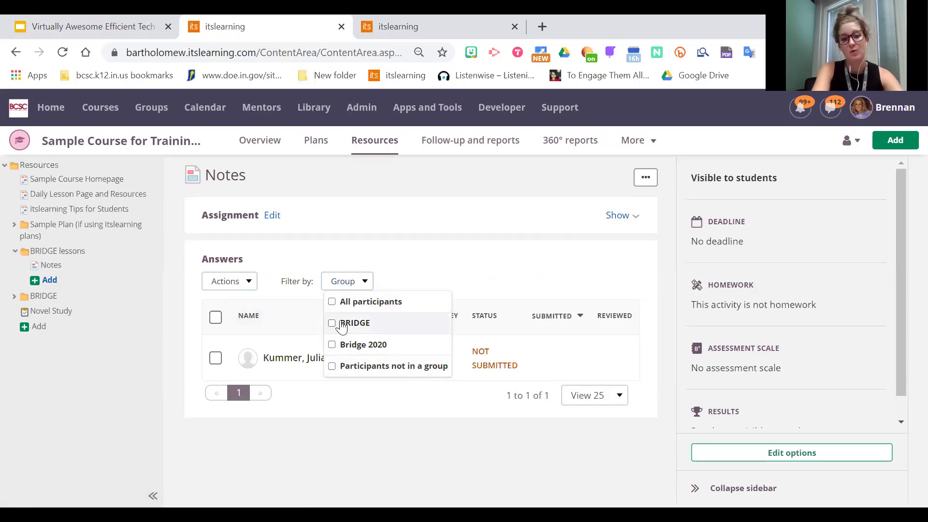
left_click(362, 456)
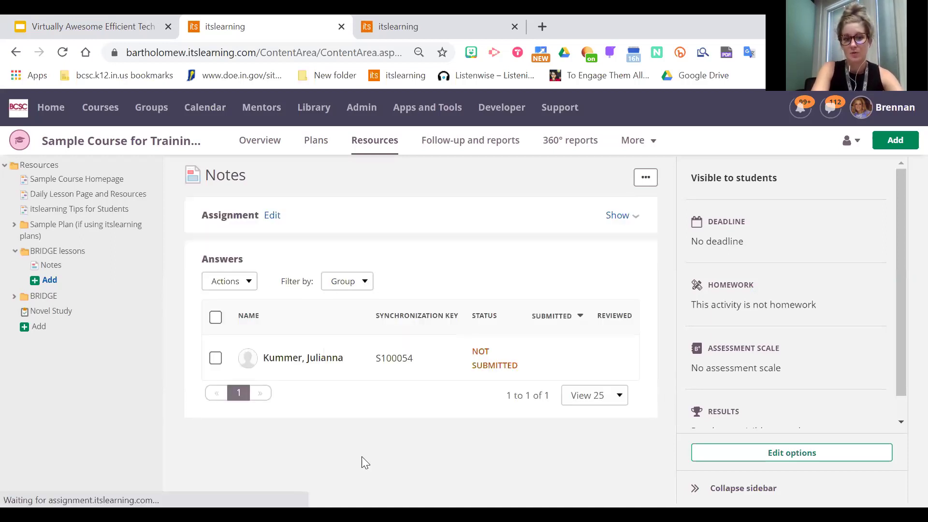
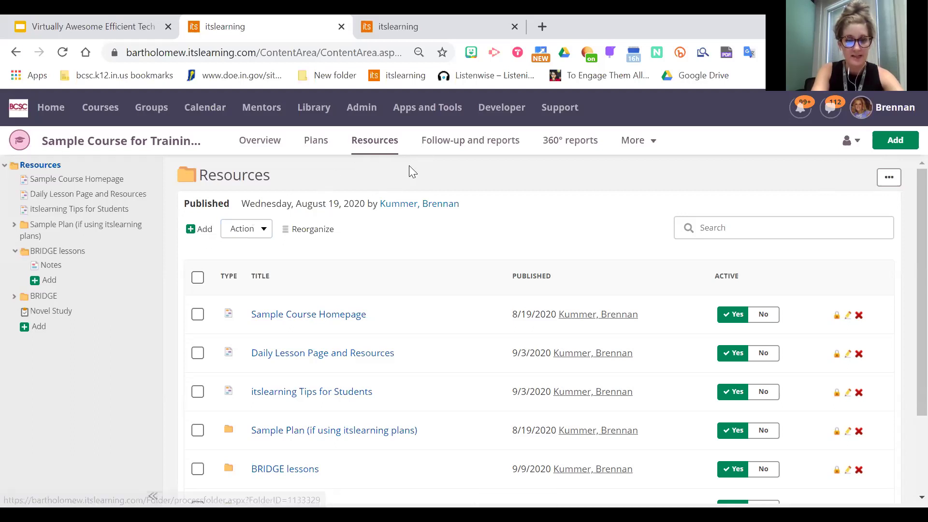
Step: Add a Registration activity to the top level of the course resources, choosing it from the full list of elements
left_click(888, 153)
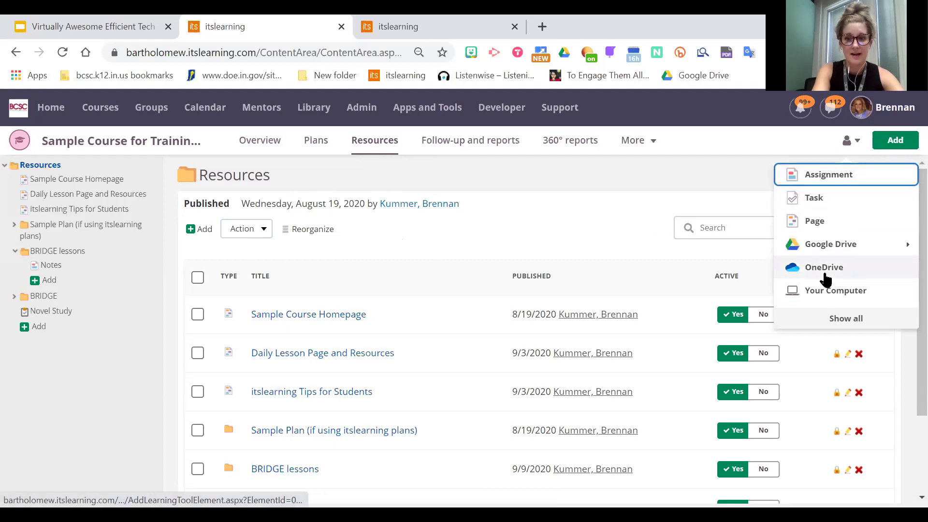
left_click(848, 317)
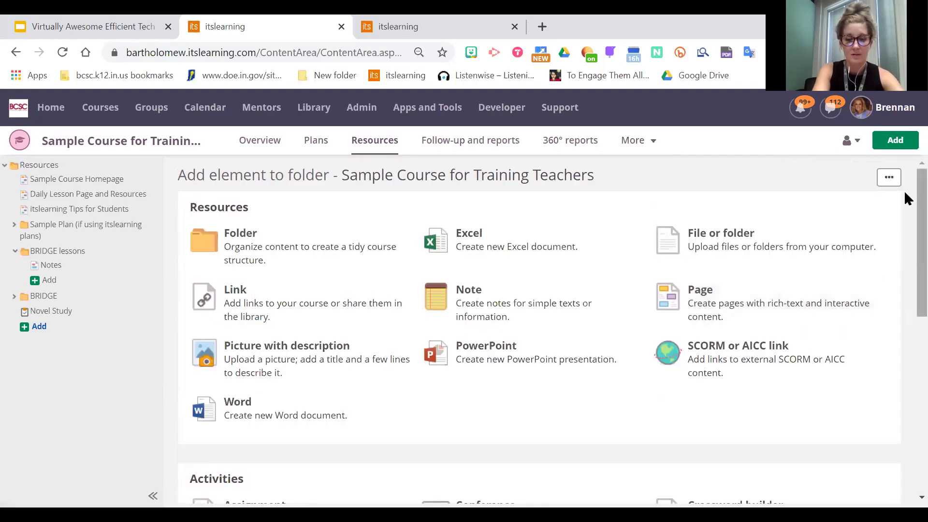
scroll(907, 236, "down", 2)
scroll(907, 236, "down", 5)
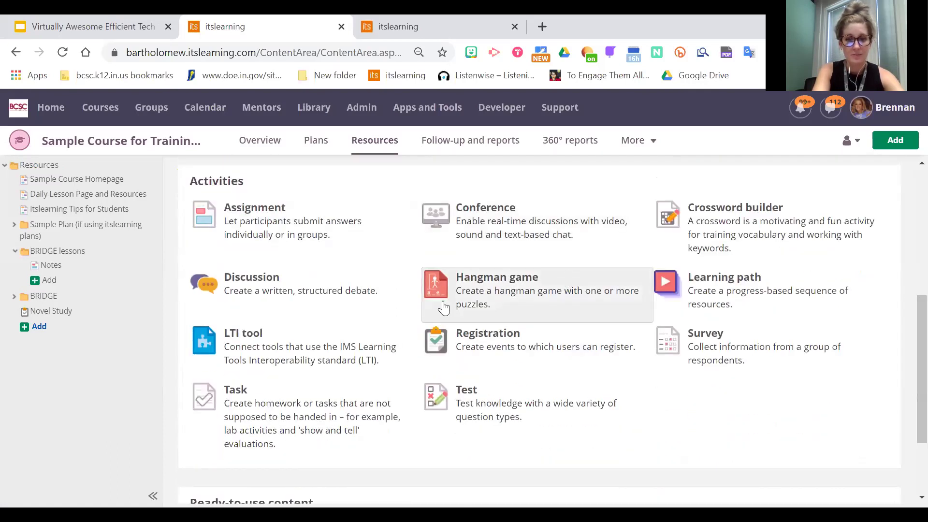
left_click(502, 347)
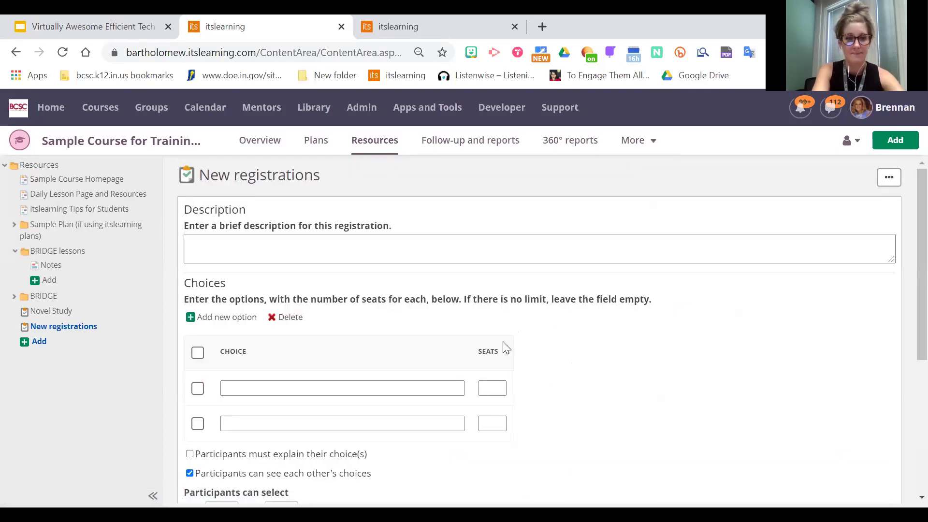
Step: Rename the new registration as "Research Project Topics"
scroll(905, 232, "down", 1)
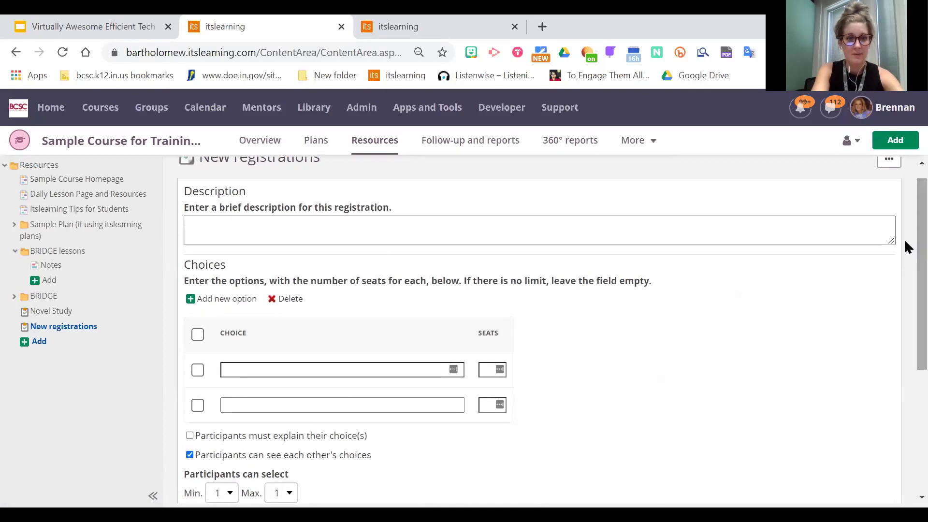
scroll(904, 289, "up", 1)
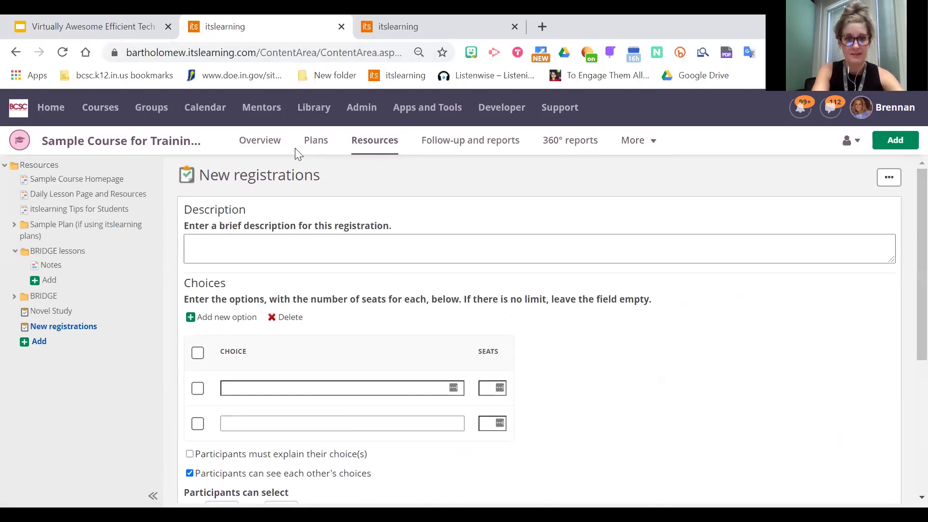
left_click(270, 175)
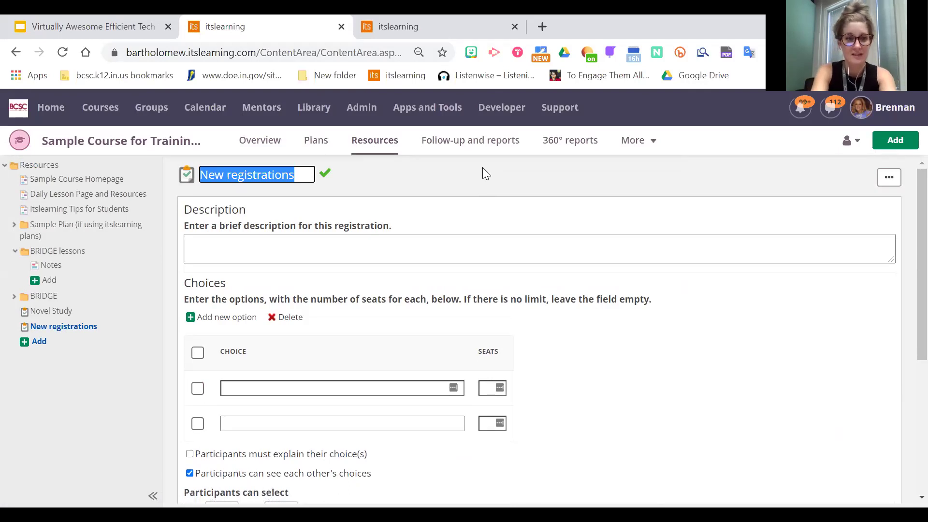
type("Book STu")
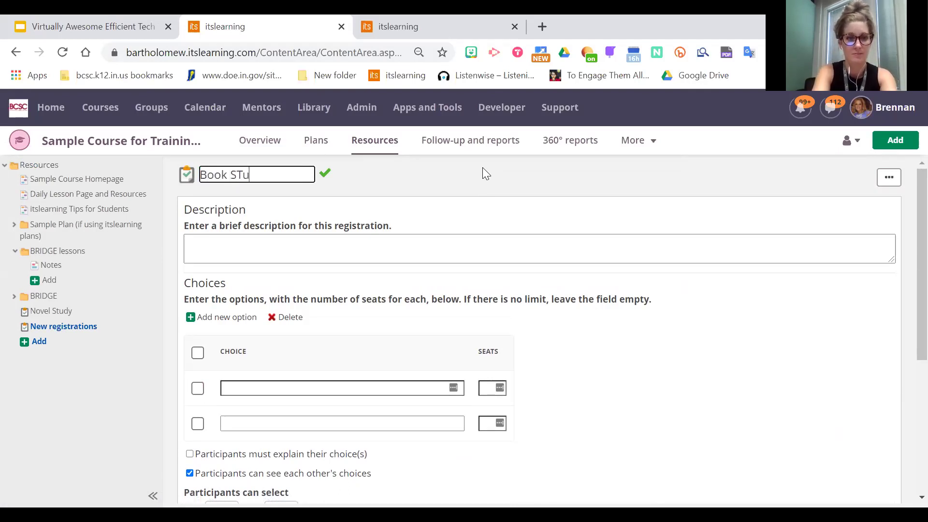
type("dResearch Project Topics")
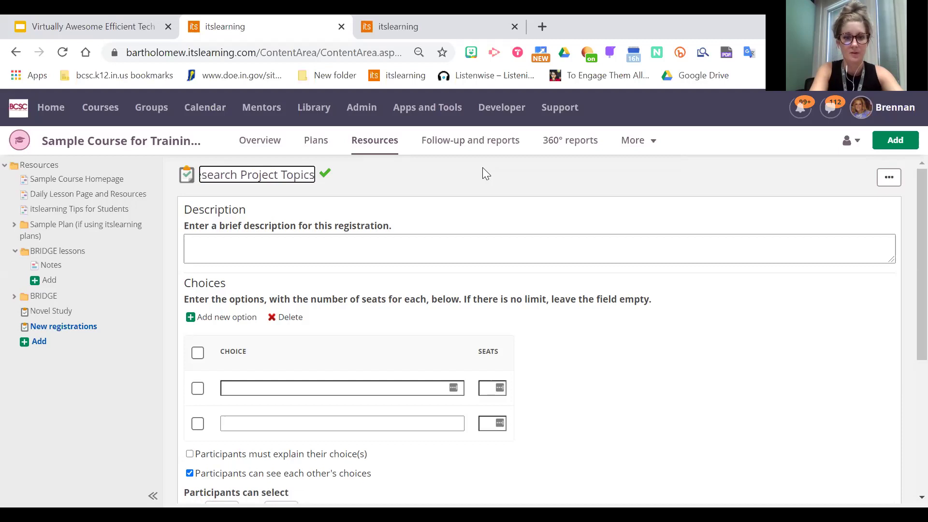
key("Return")
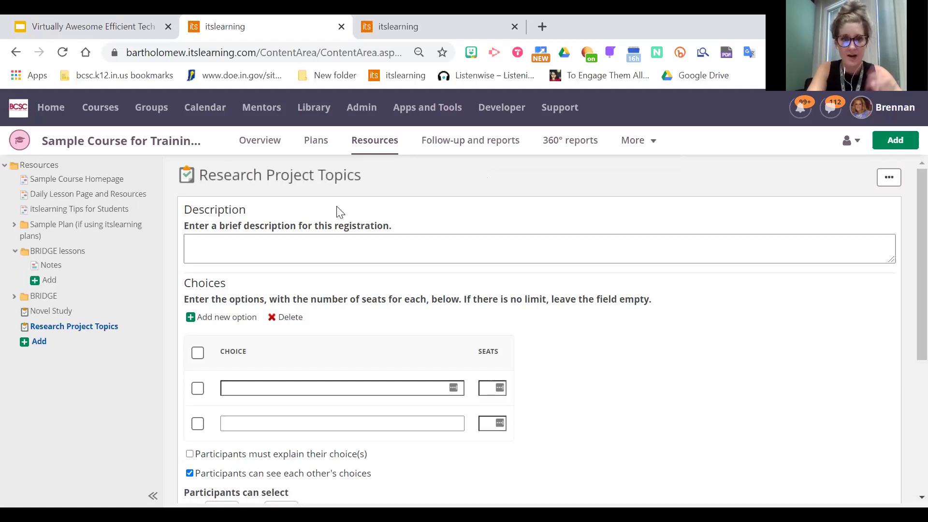
Step: Enter the registration description "Select which project topic you would like to use for your project!"
left_click(216, 249)
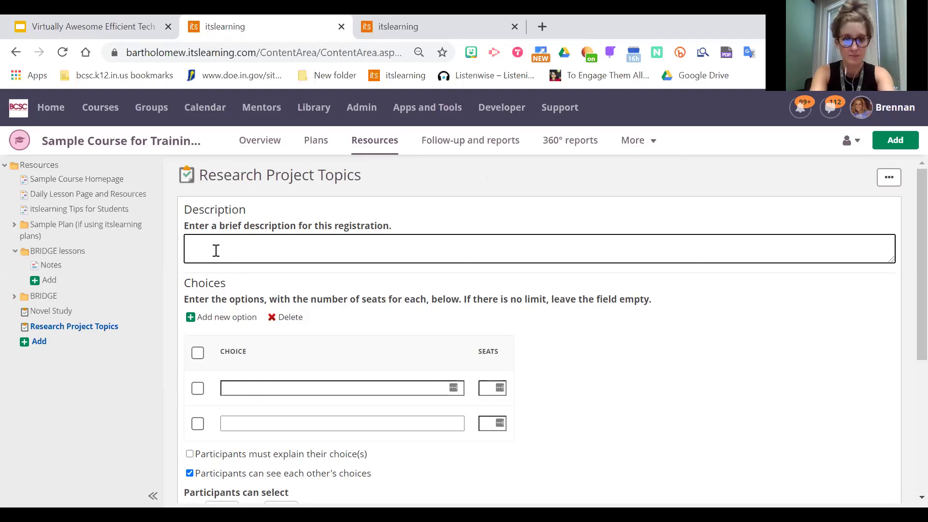
type("which p")
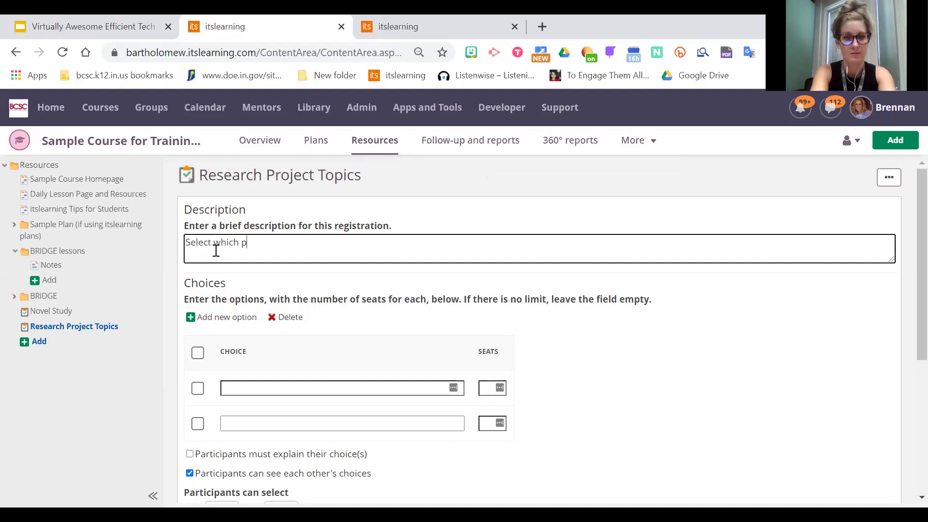
type("roject topic you would like to use for your project!")
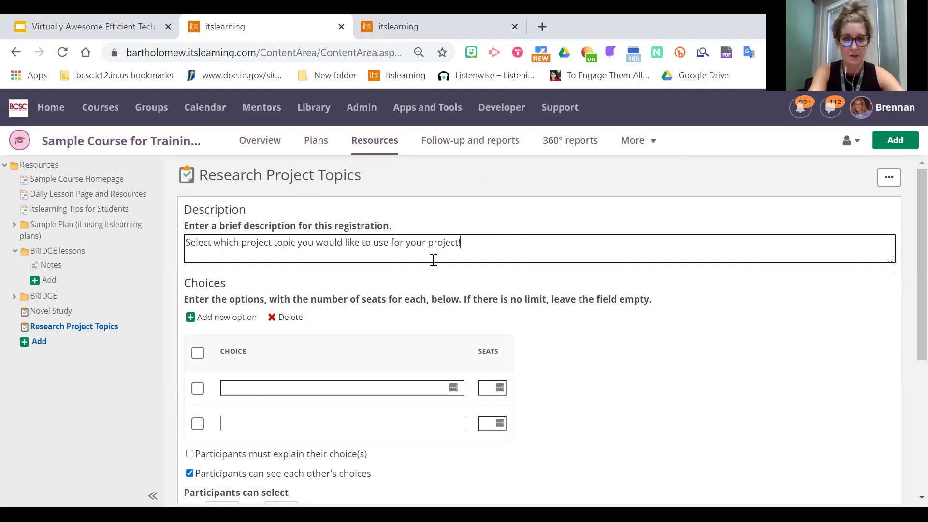
Step: Enter "Ancient China" and "Ancient Japan" as the first two registration choices
scroll(905, 309, "down", 1)
scroll(905, 319, "down", 1)
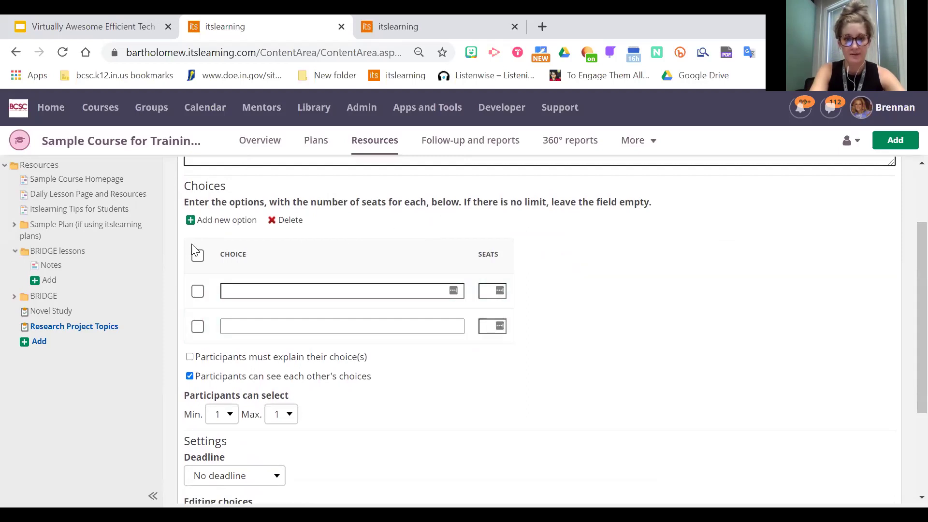
left_click(247, 291)
mouse_move(906, 364)
left_mouse_down()
mouse_move(906, 323)
mouse_move(905, 379)
mouse_move(905, 370)
left_mouse_up()
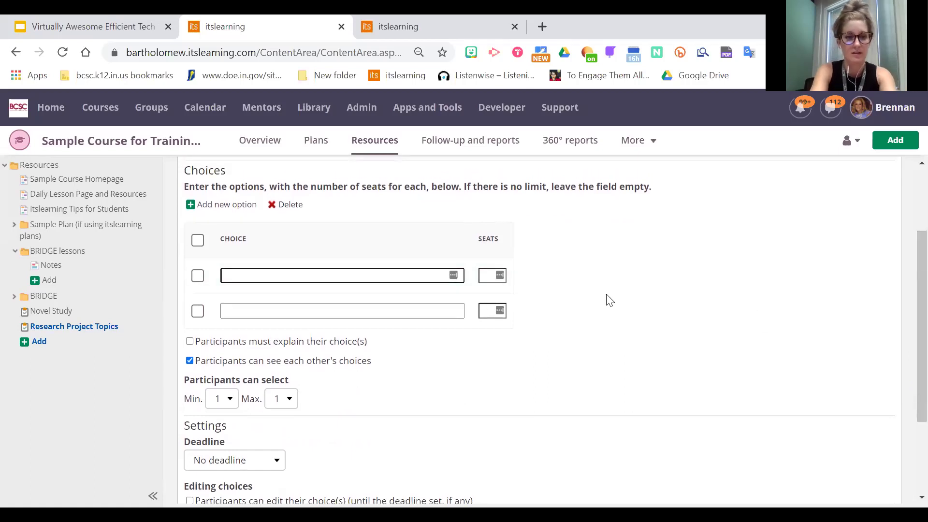
type("Ancient China")
left_click(266, 309)
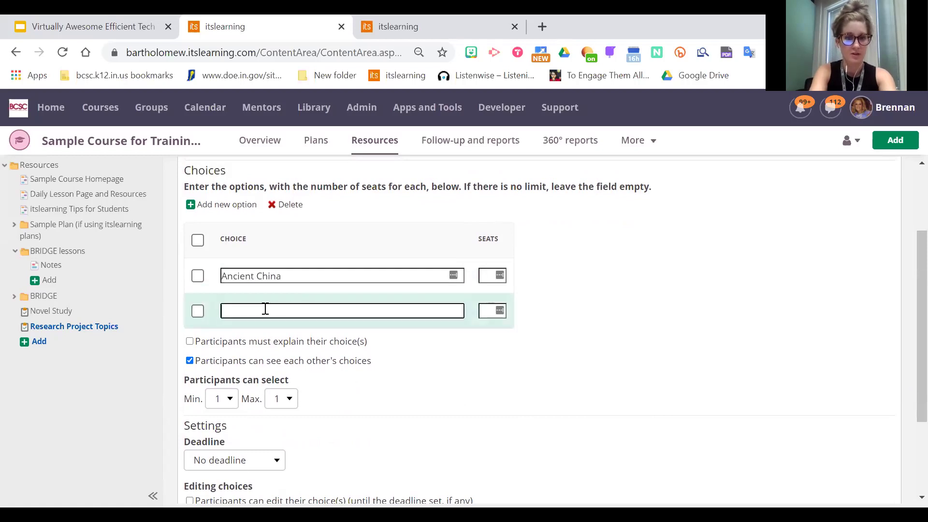
type("Ancien tJap")
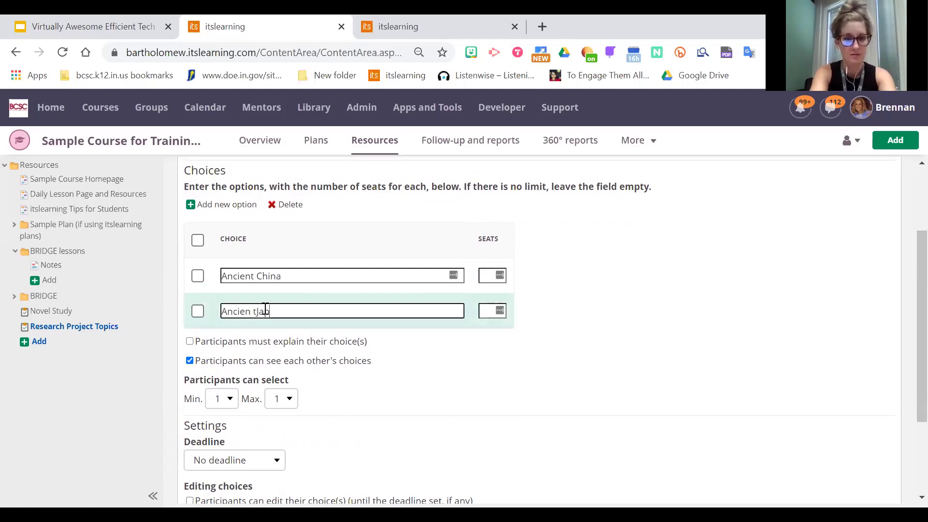
type("Japa")
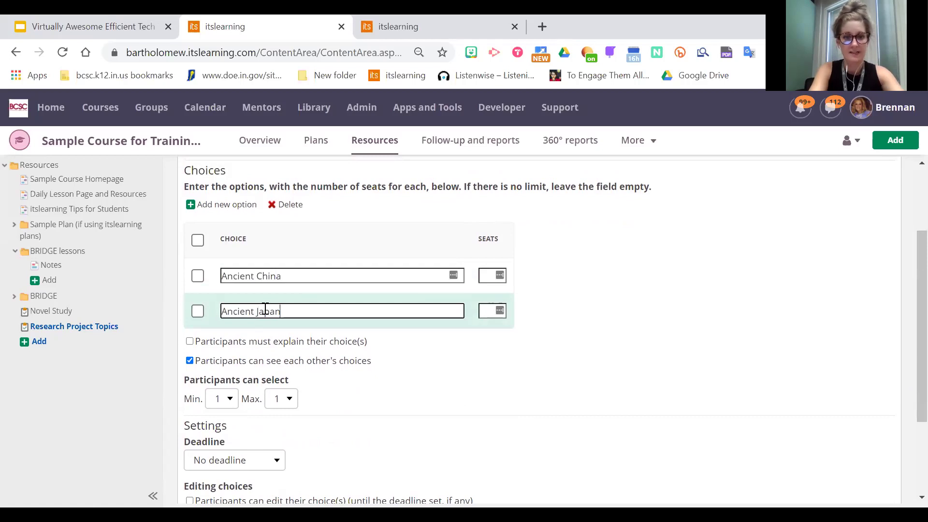
type("n")
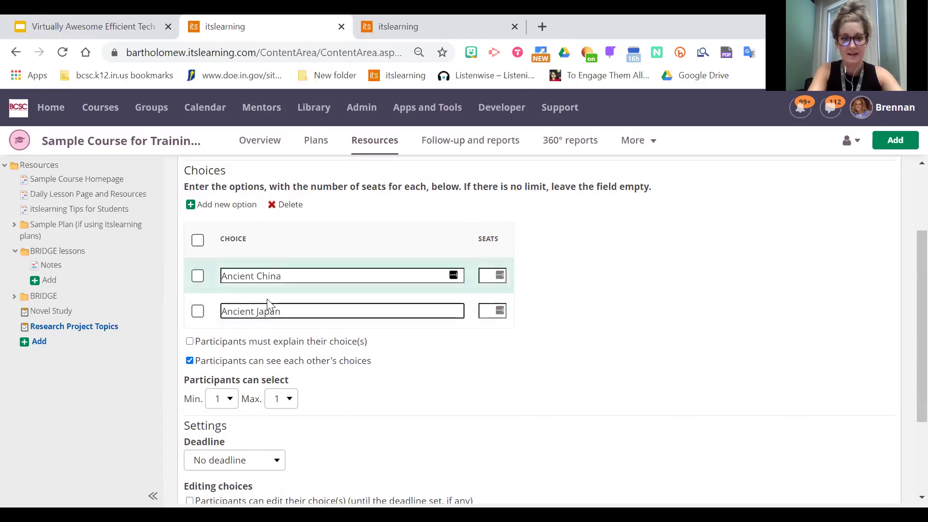
Step: Add two more registration choices named "Ancient Egypt" and "Ancient Mali"
left_click(225, 205)
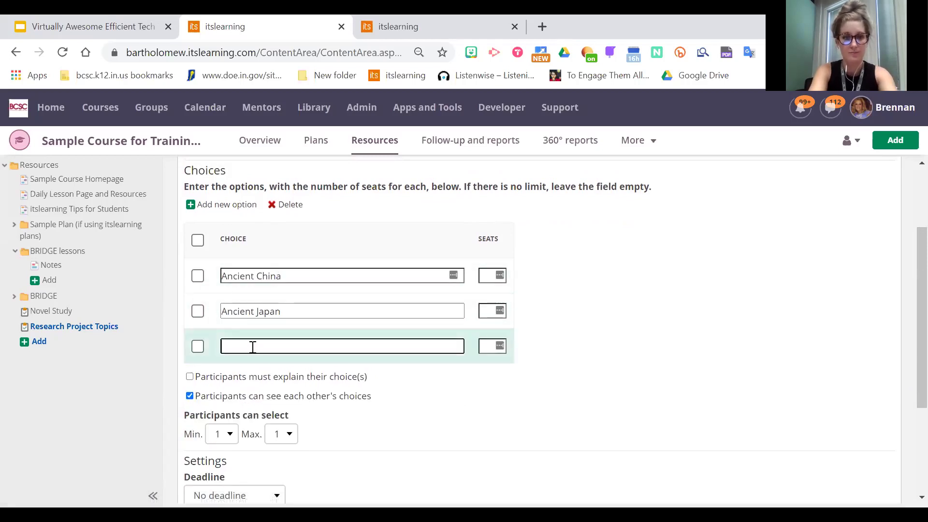
type("Ancient Egypt")
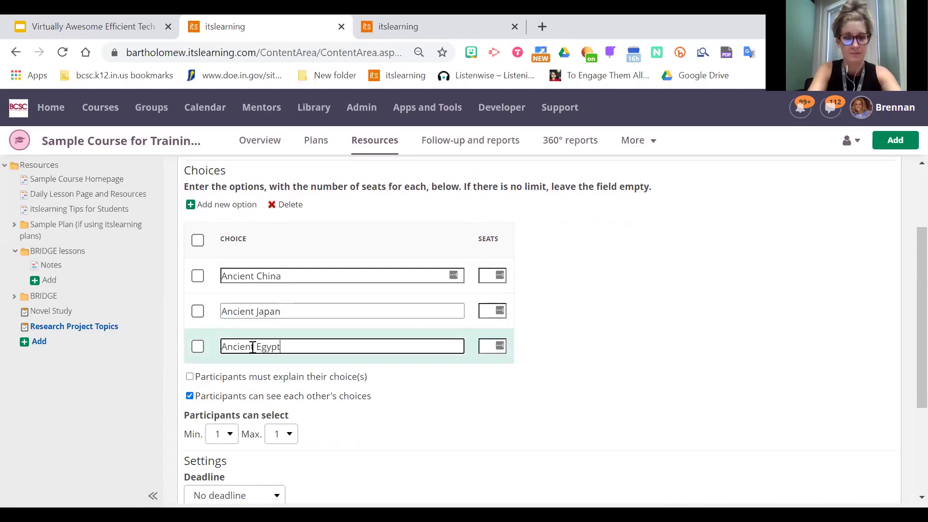
left_click(215, 204)
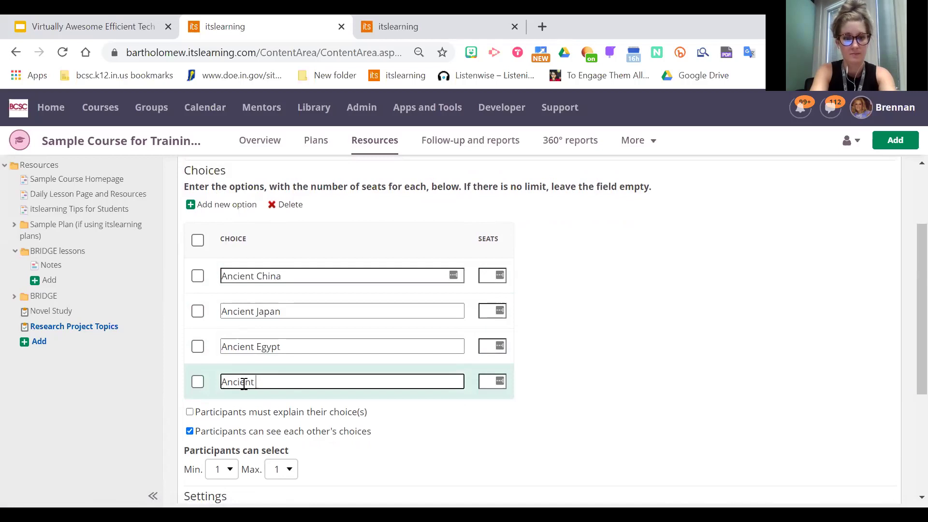
left_click(695, 372)
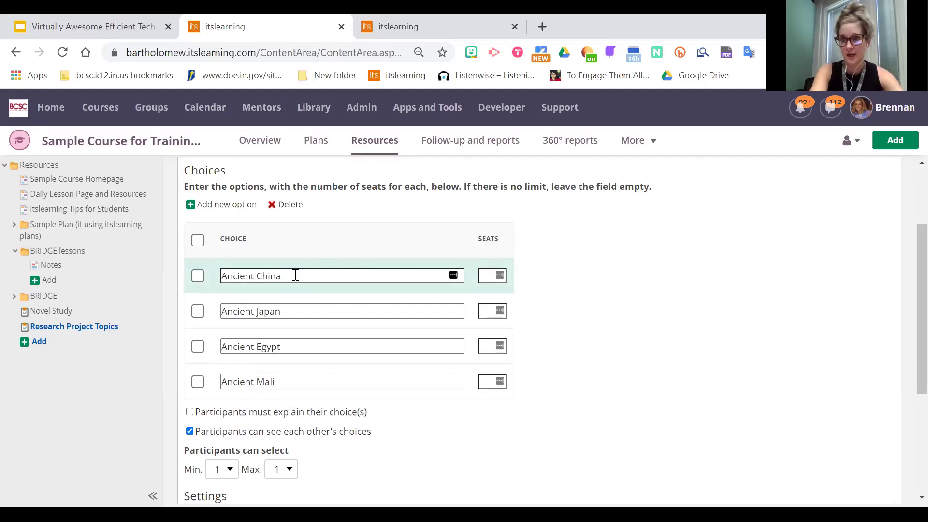
Step: Set the seats to 2 each for Ancient China, Ancient Japan and Ancient Egypt, and to 3 for Ancient Mali
left_click(486, 275)
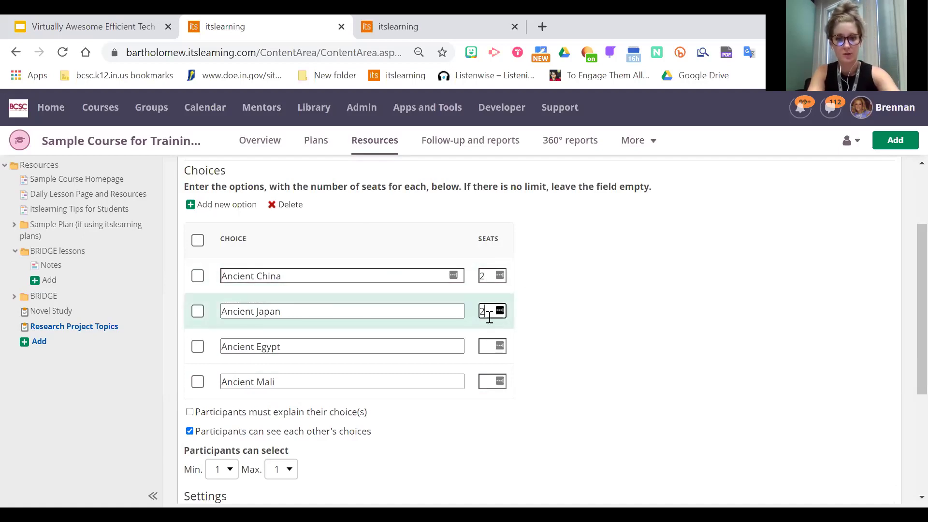
left_click(489, 381)
type("3")
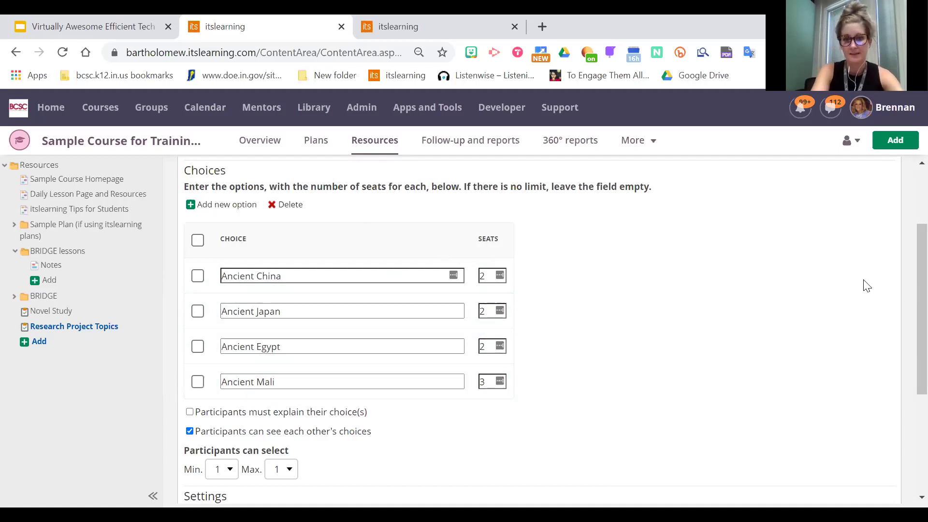
Step: Require participants to explain their choices, stop them from seeing each other's choices, and save the registration
left_click_drag(905, 354, 904, 399)
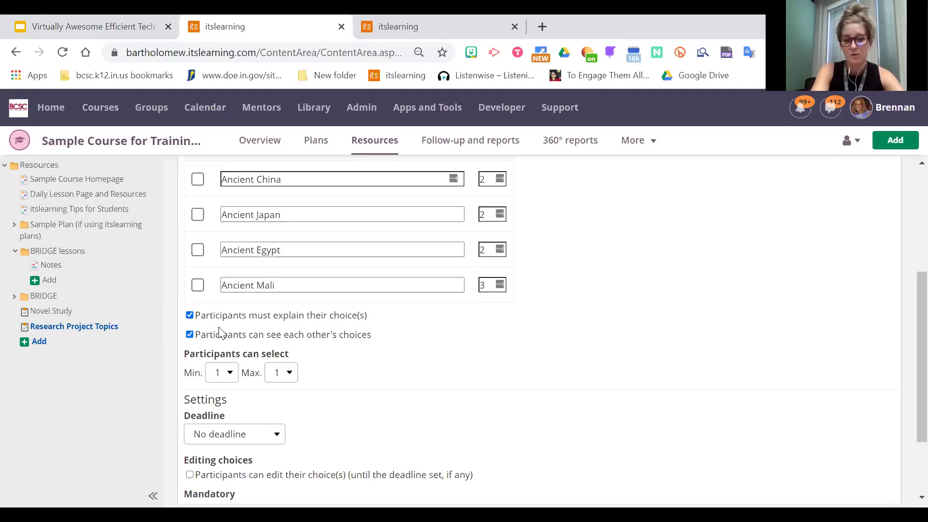
left_click(189, 335)
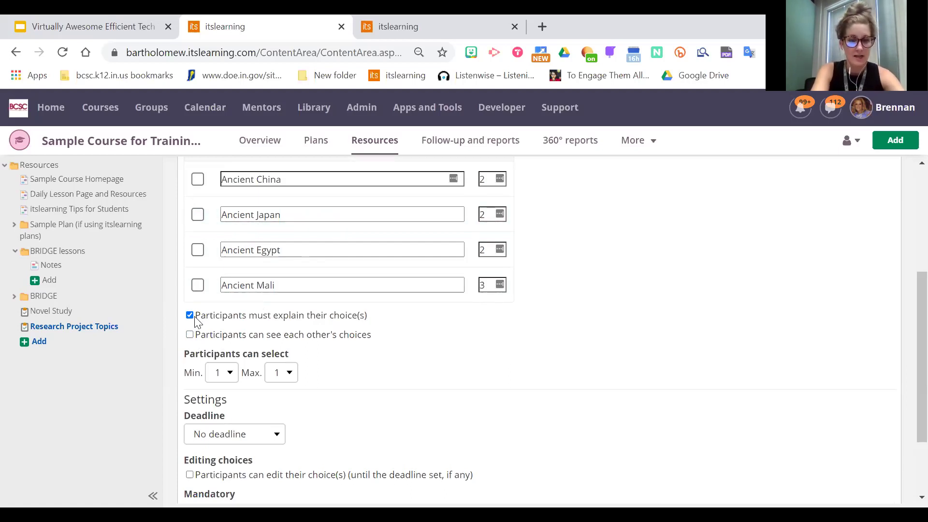
scroll(904, 334, "down", 1)
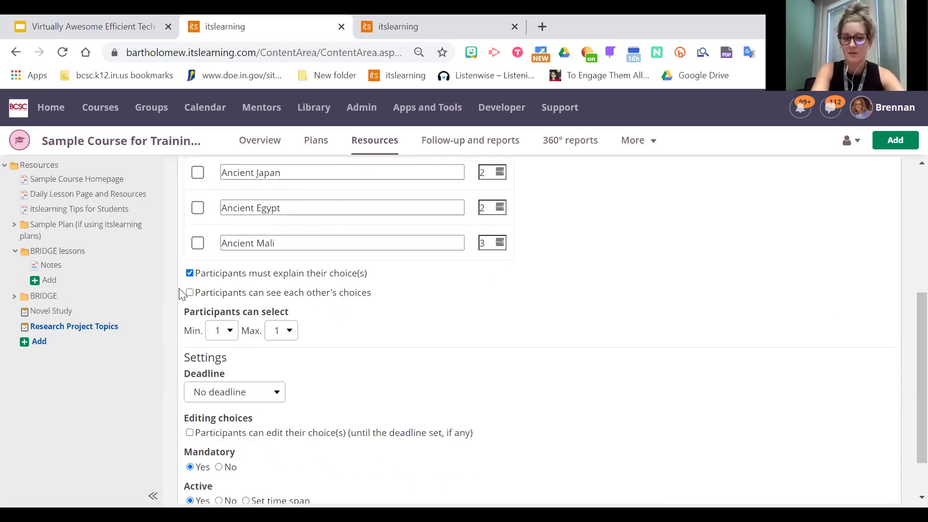
scroll(904, 327, "up", 5)
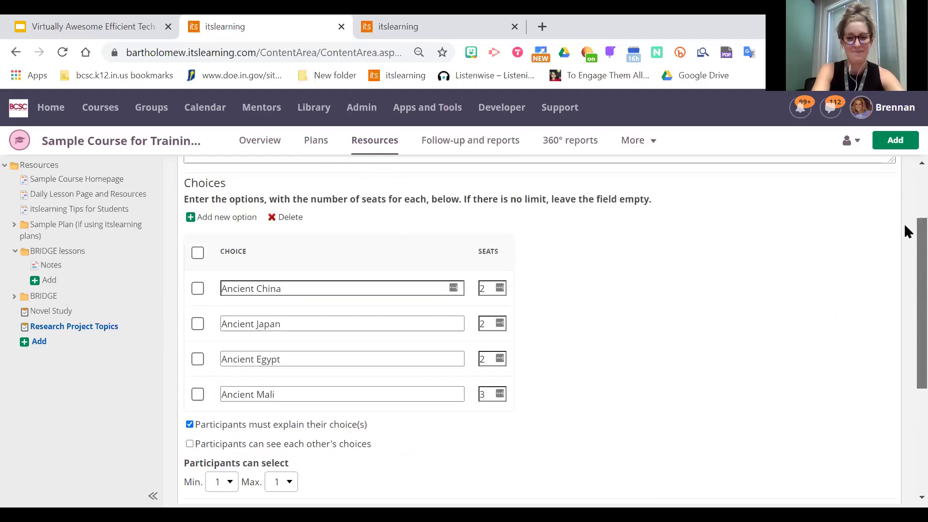
scroll(907, 198, "down", 6)
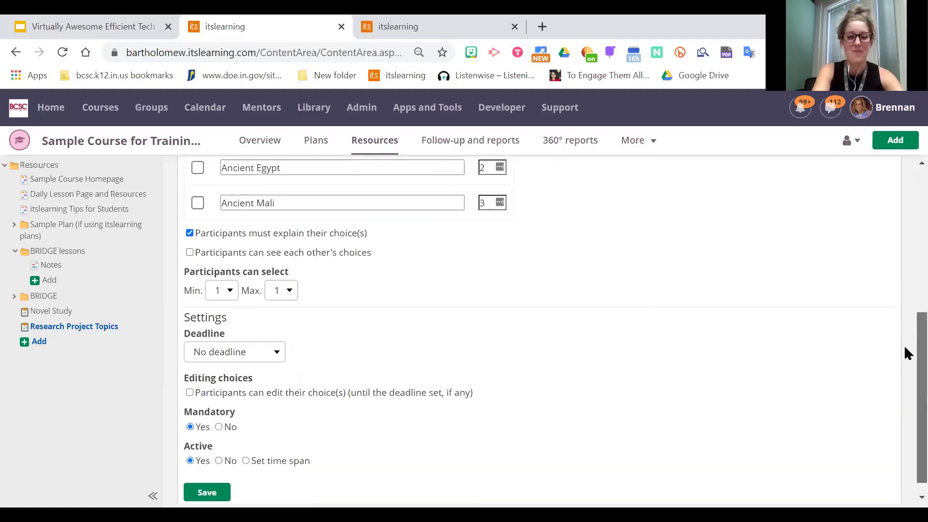
scroll(905, 338, "up", 2)
scroll(904, 314, "down", 1)
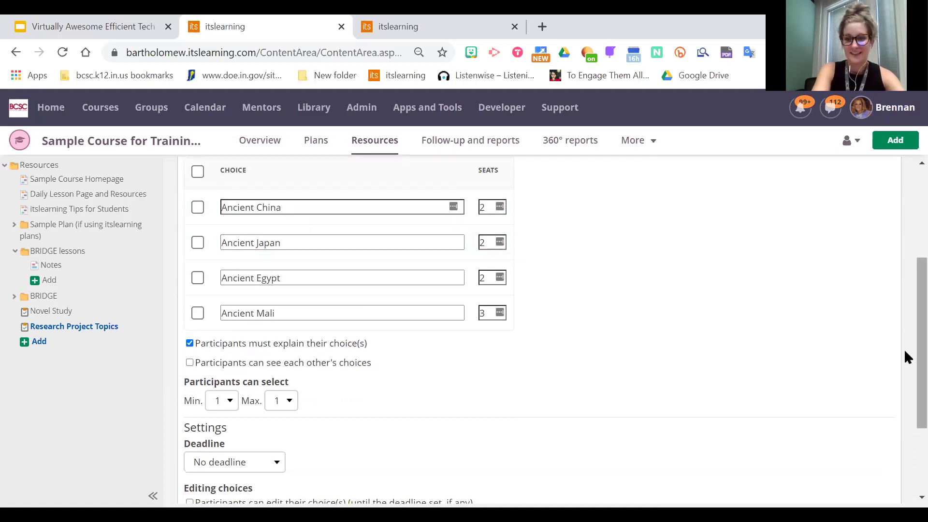
scroll(904, 377, "down", 3)
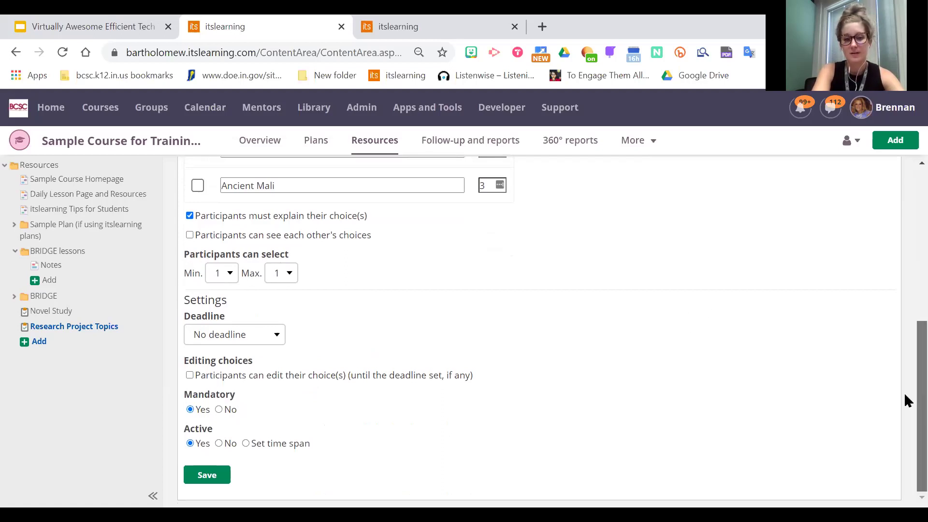
scroll(904, 393, "up", 3)
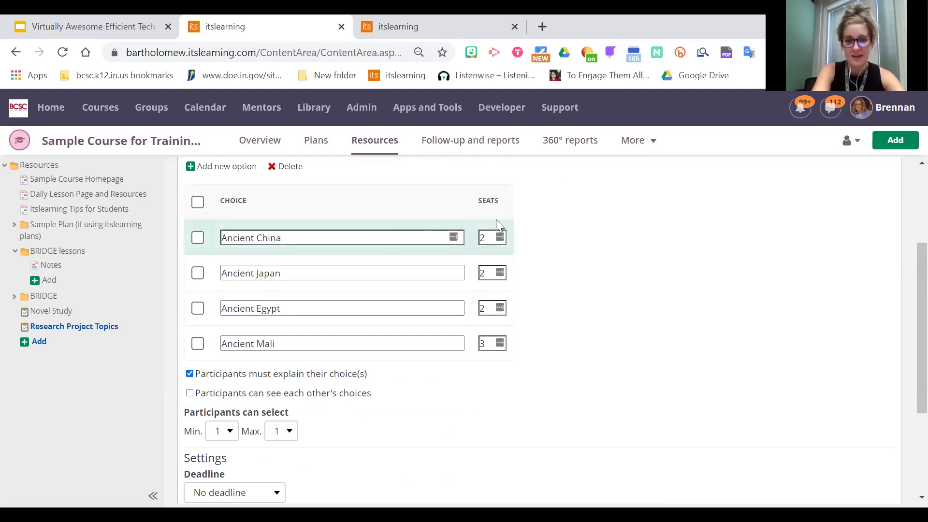
scroll(904, 335, "down", 3)
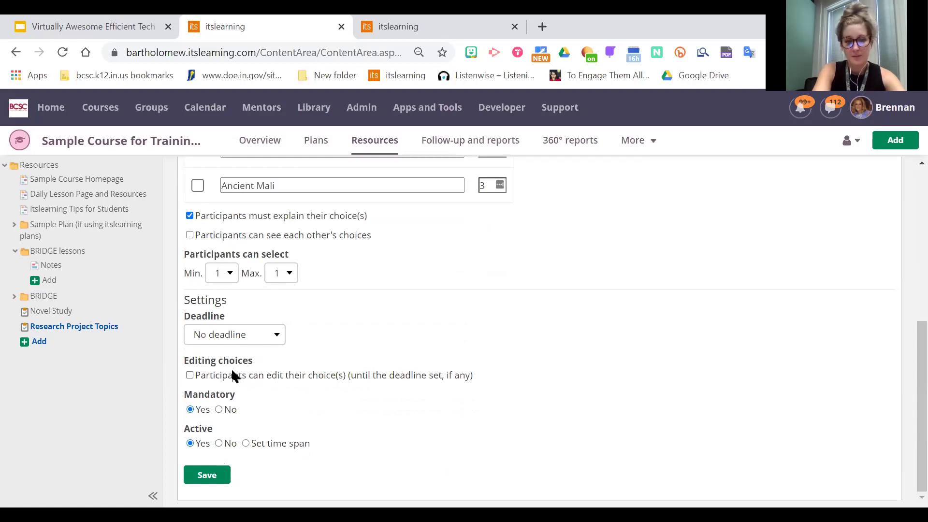
left_click(214, 475)
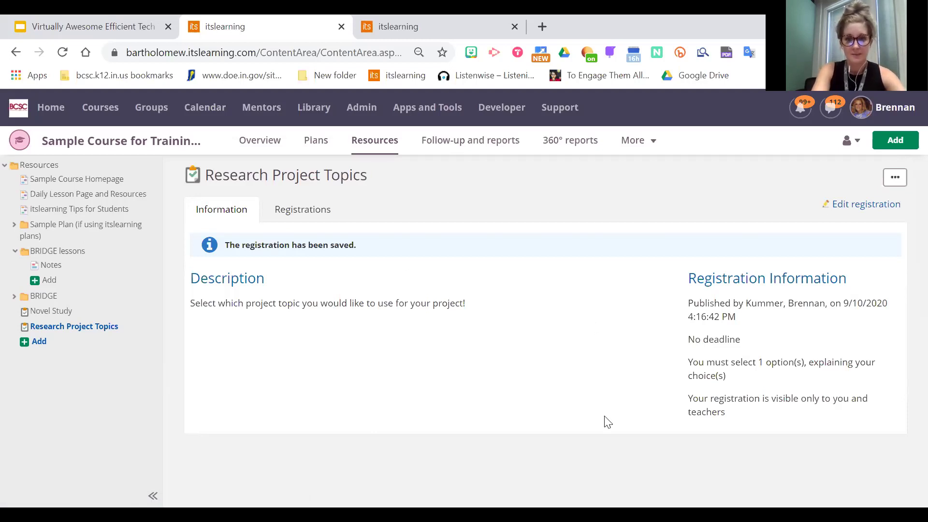
Step: Look through the Research Project Topics registrations, including the Ancient China entries, and open the Novel Study registration
left_click(320, 217)
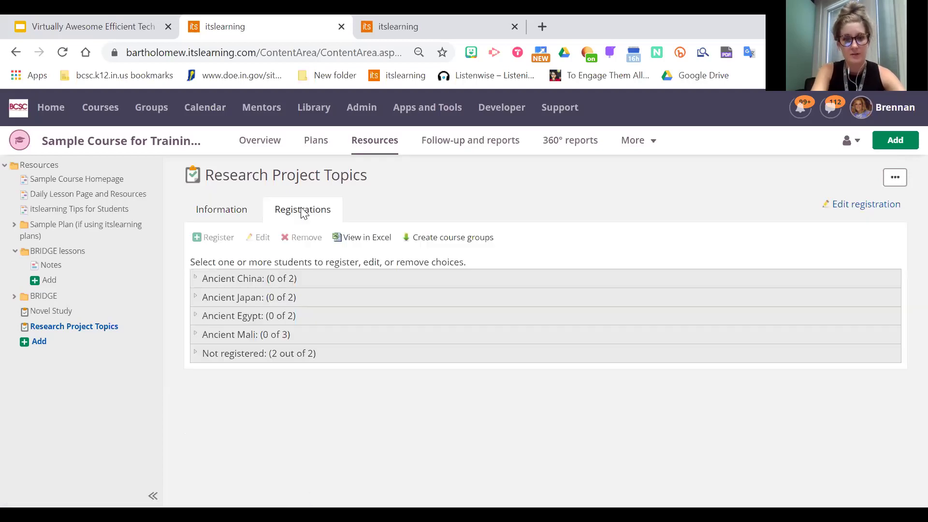
left_click(196, 280)
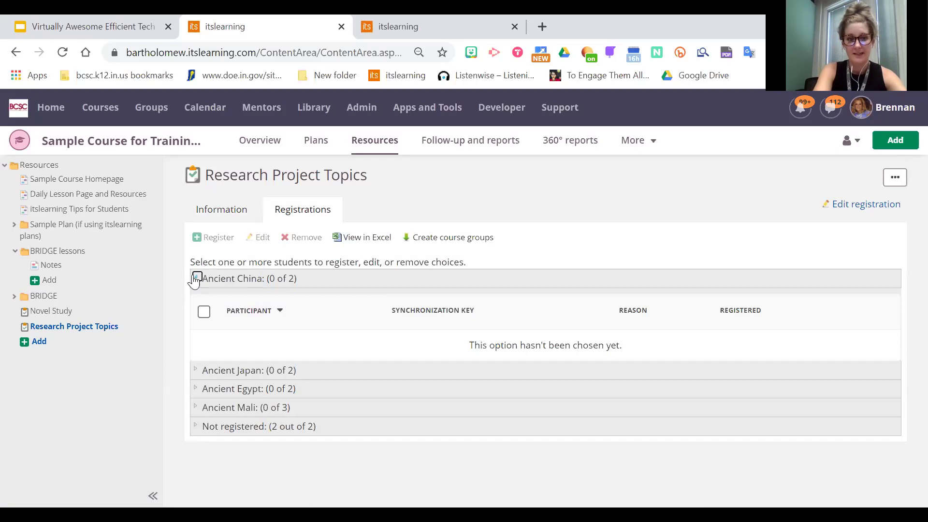
left_click(195, 279)
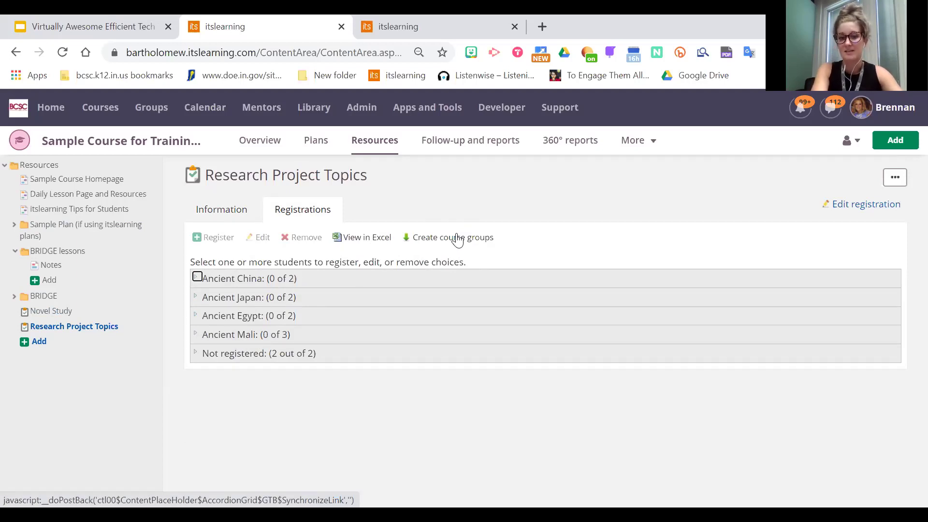
left_click(633, 140)
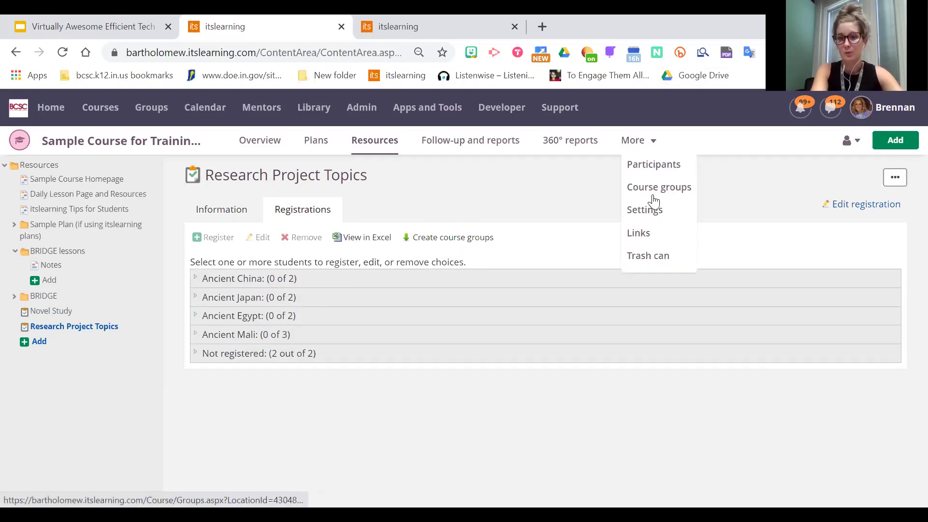
left_click(754, 191)
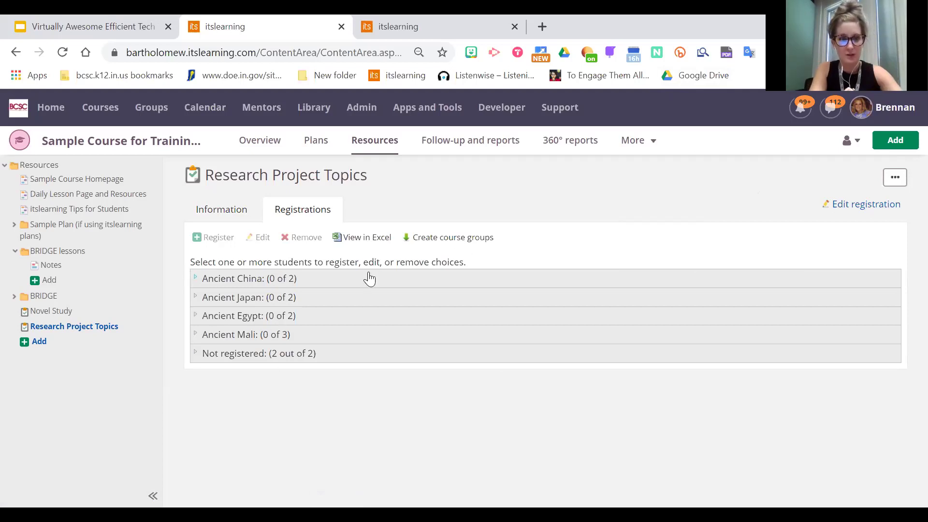
left_click(54, 311)
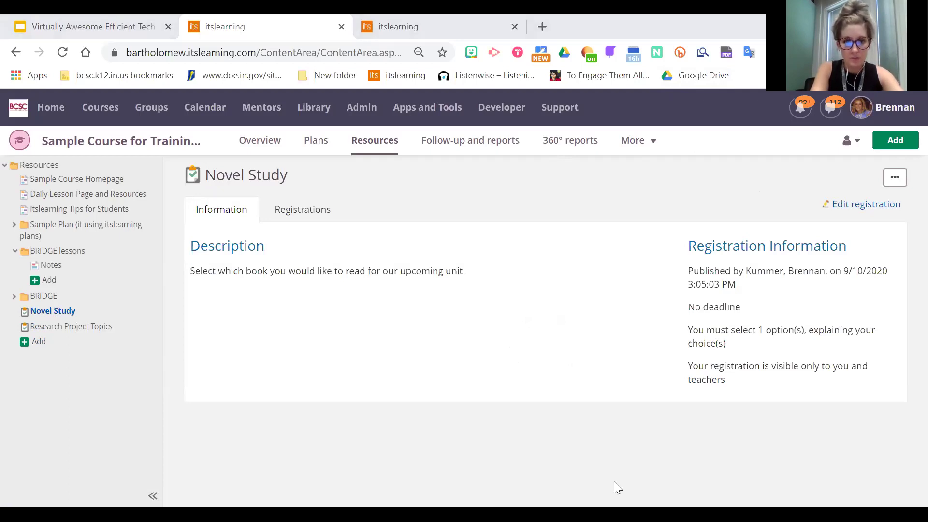
Step: Switch to the student's browser window and register for Ancient Egypt in Research Project Topics with the reason "I am interested in mummies!"
key("alt+Tab")
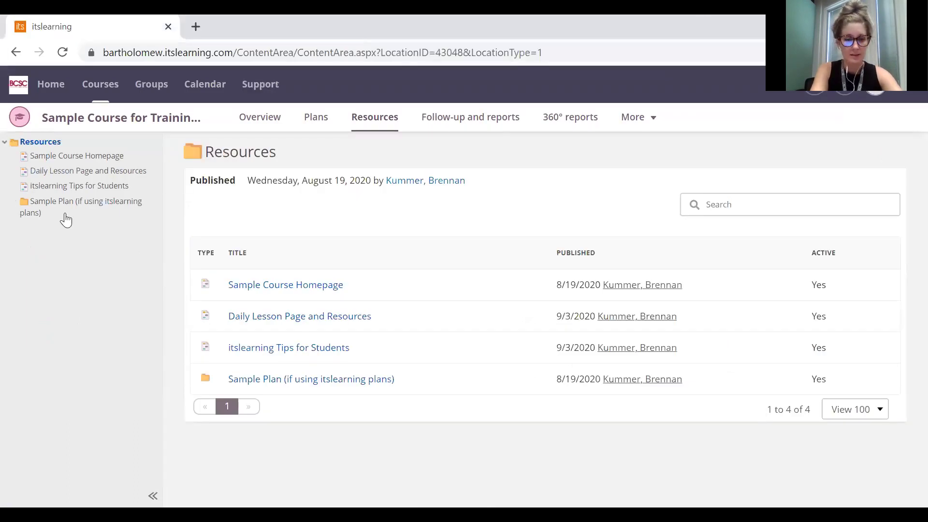
left_click(378, 127)
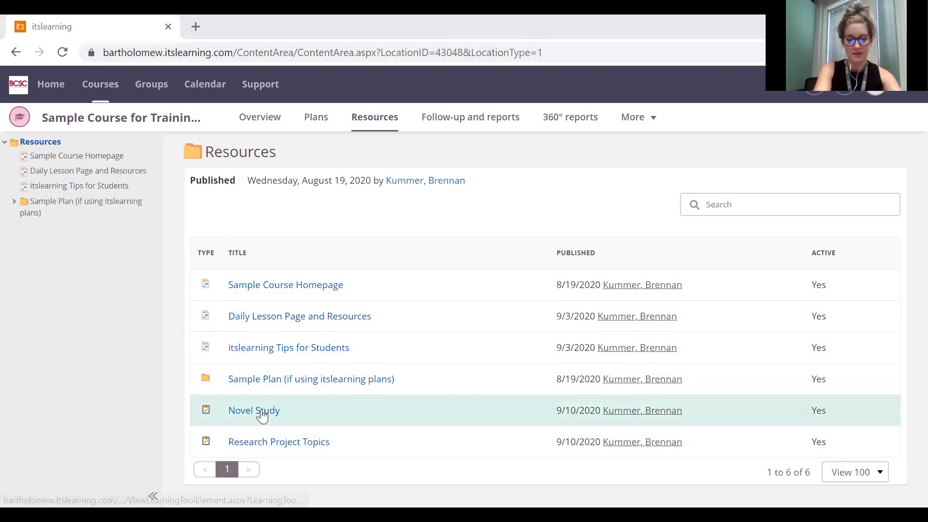
left_click(269, 442)
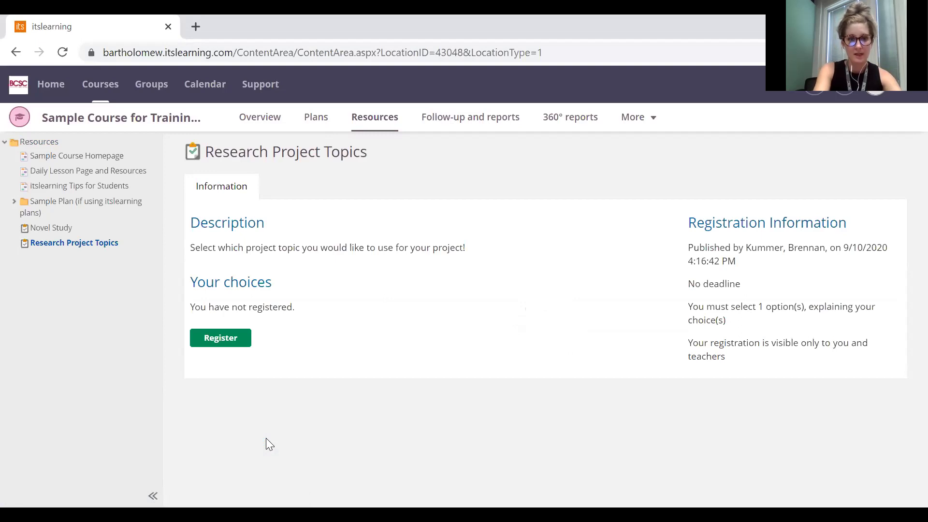
left_click(225, 339)
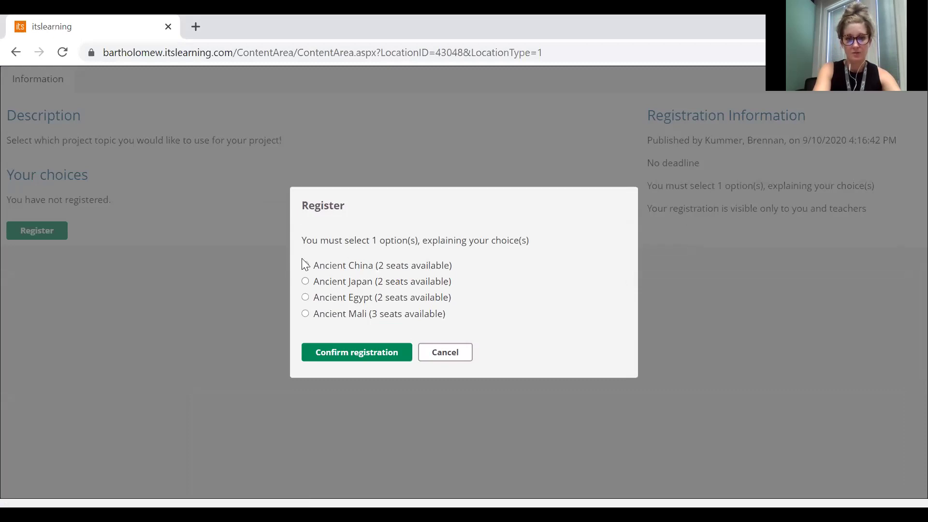
left_click(305, 298)
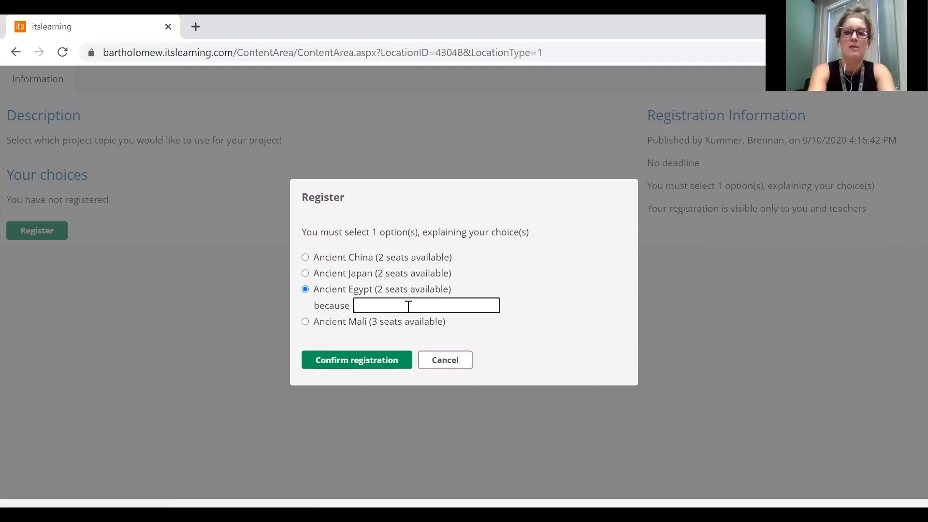
type("I am ")
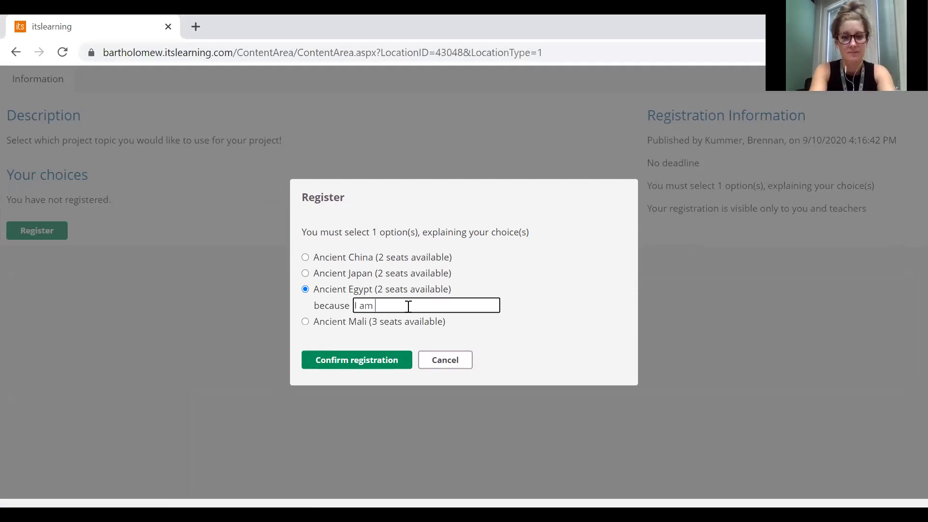
type("interested in mummies!")
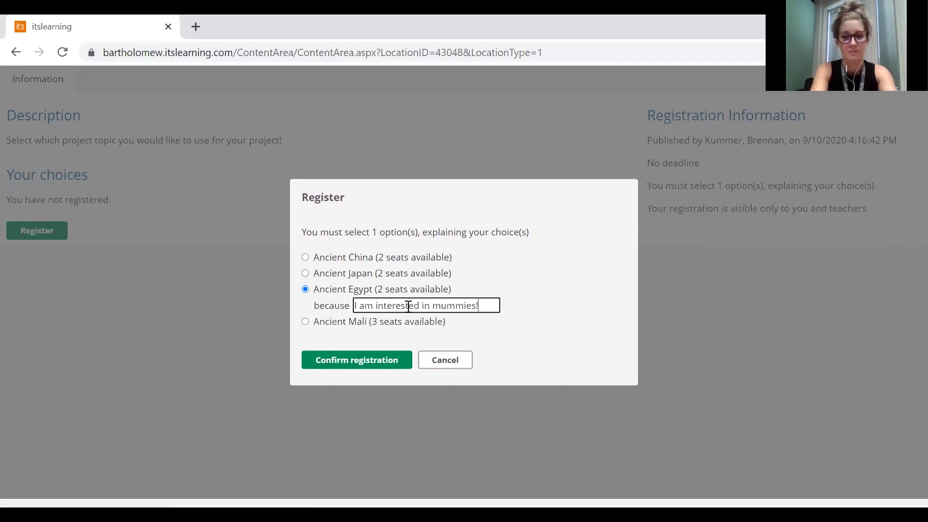
left_click(364, 361)
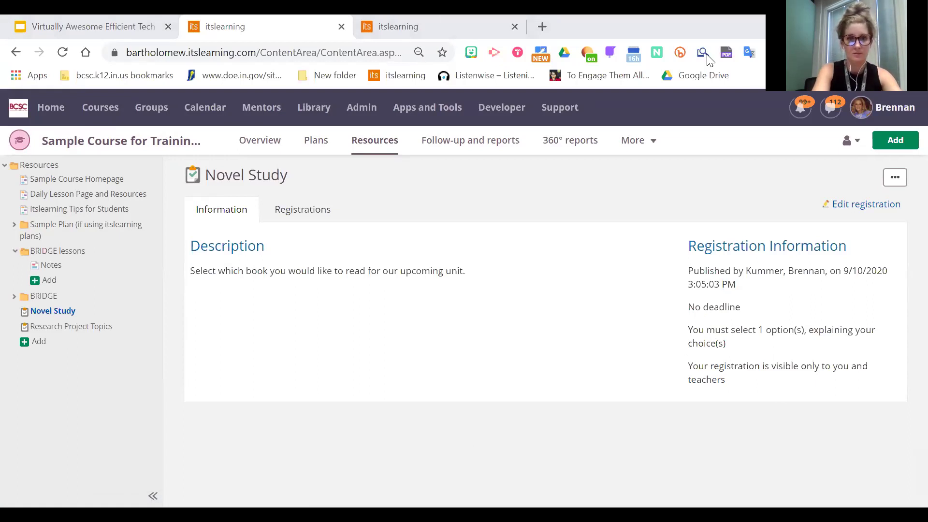
Step: In the teacher's sample course, view the Ancient Egypt registrations of Research Project Topics
left_click(383, 16)
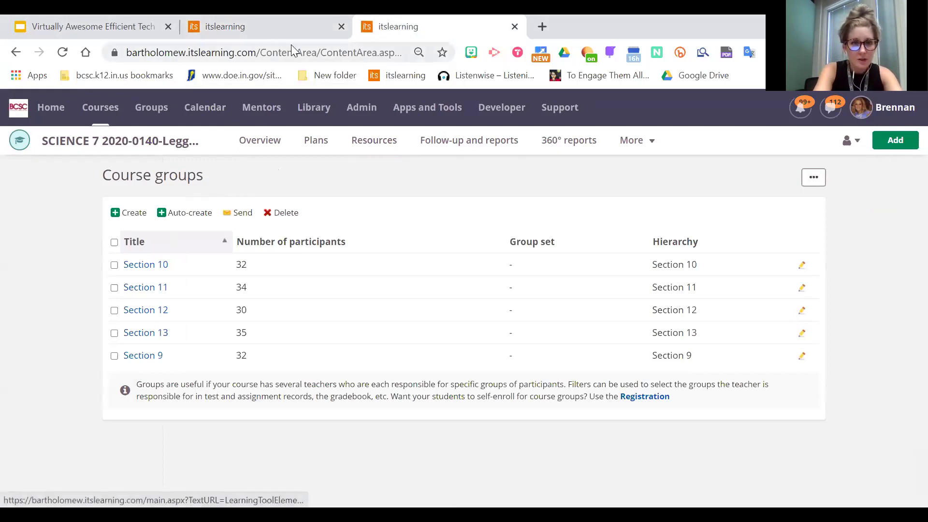
left_click(265, 28)
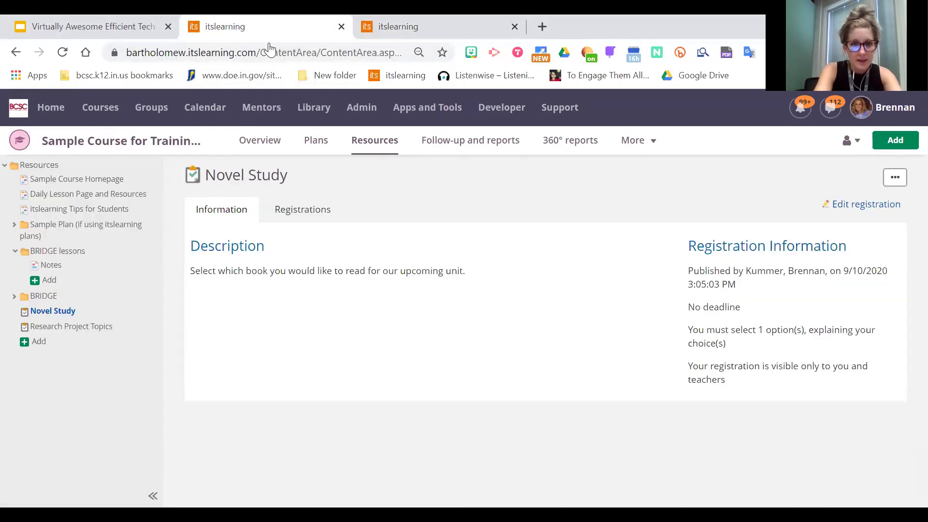
left_click(60, 328)
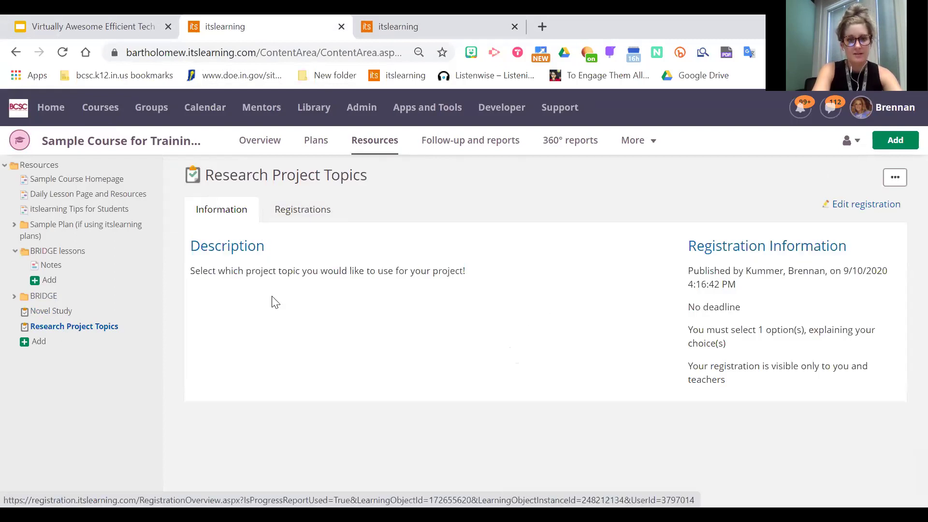
left_click(283, 215)
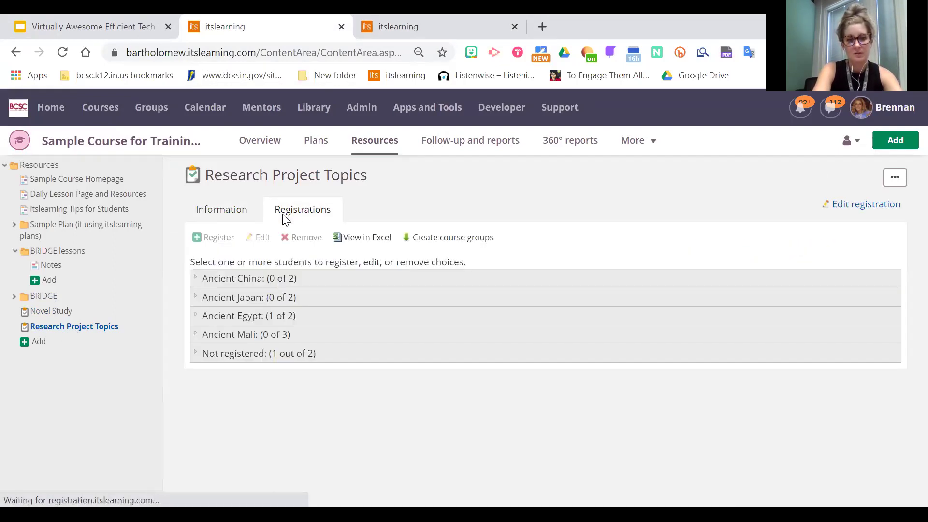
left_click(197, 316)
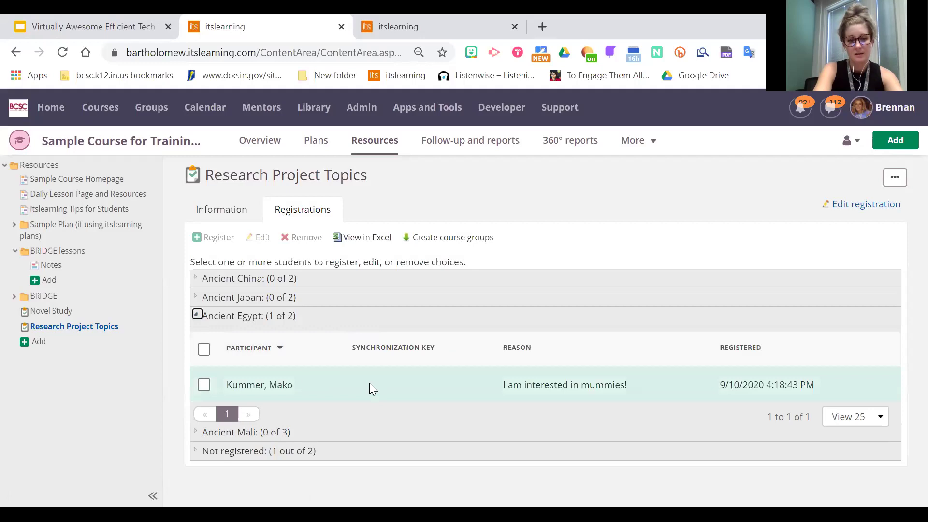
Step: Select all Ancient Egypt participants and create course groups from the Research Project Topics choices
left_click(204, 350)
left_click(453, 238)
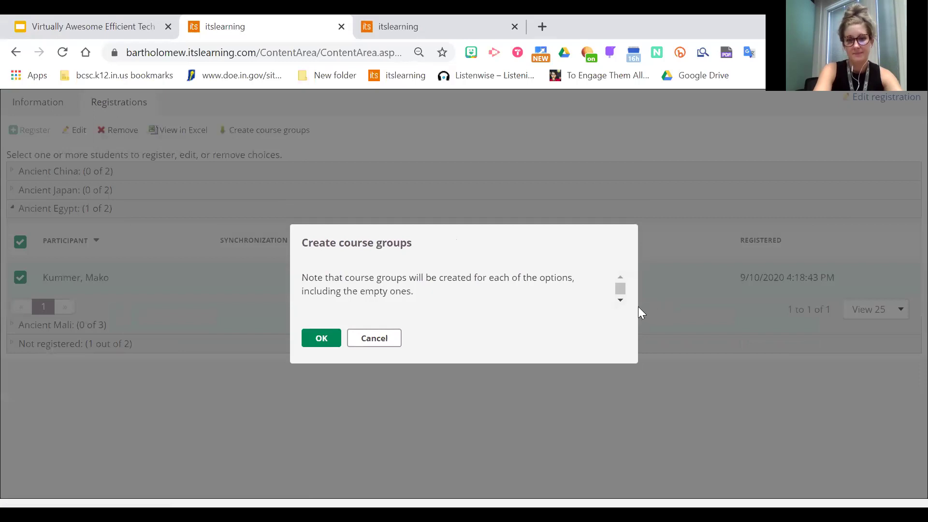
left_click(321, 338)
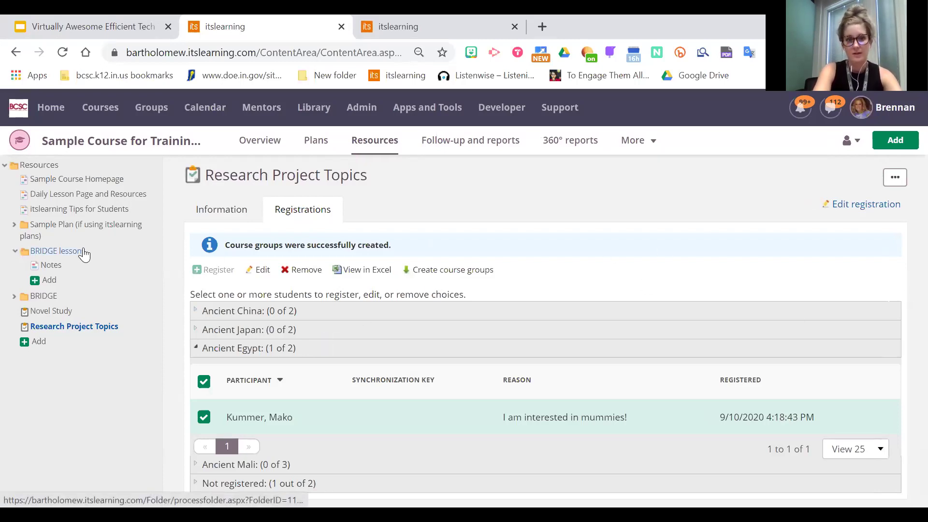
Step: Switch to the Virtually Awesome Efficient Tech Tools presentation in Google Slides and show the "Assigning Content to a Course Group" slide
left_click(61, 19)
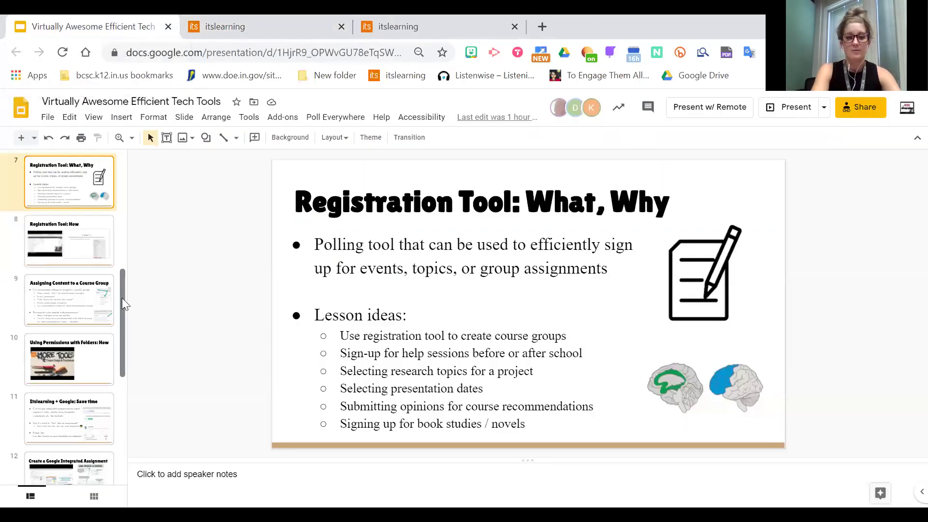
left_click(76, 297)
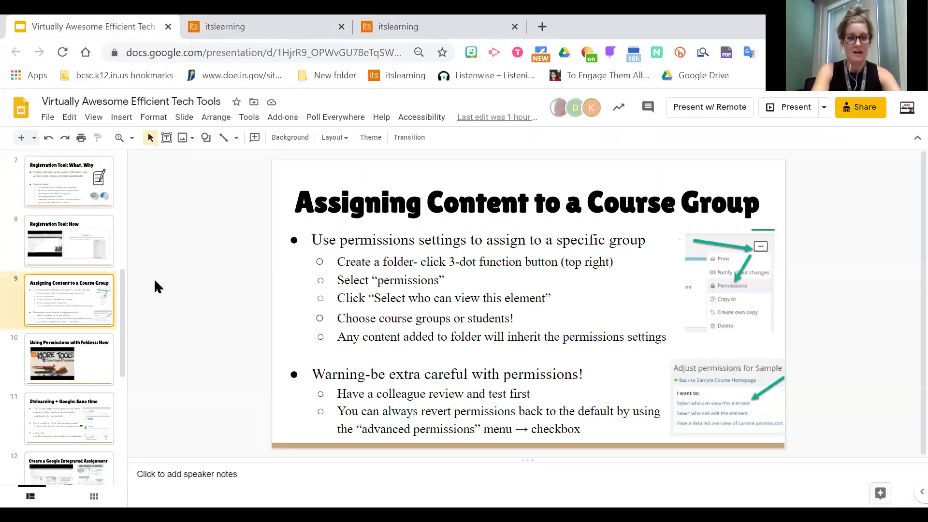
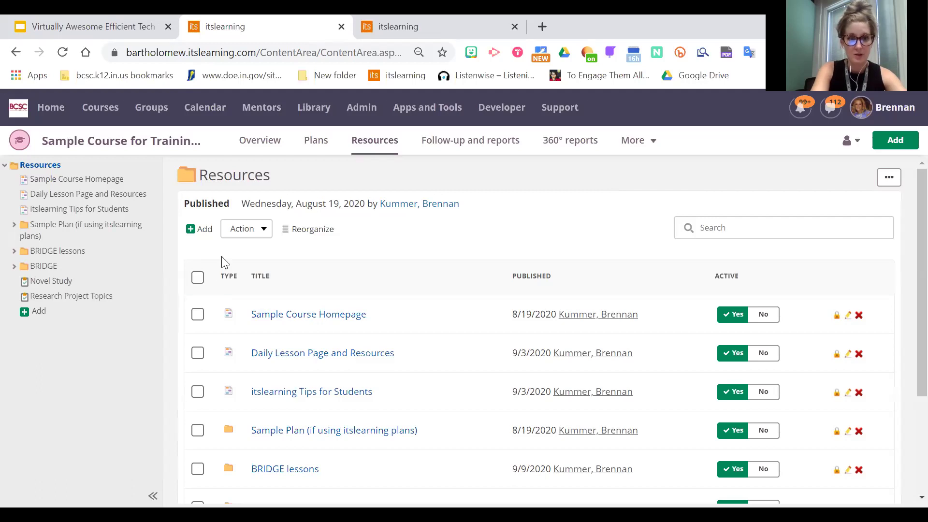
Step: Create a folder titled "Ancient Egypt Group" in the sample course's resources
left_click(204, 230)
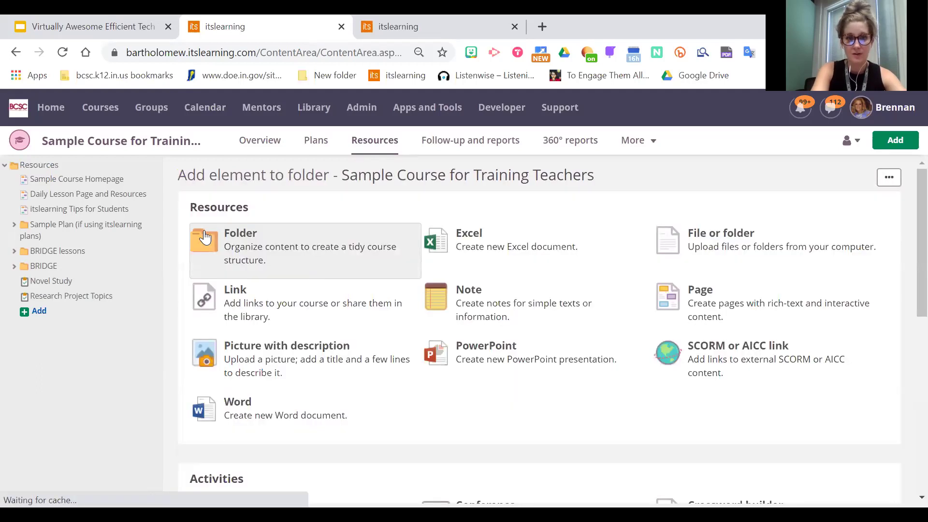
left_click(276, 246)
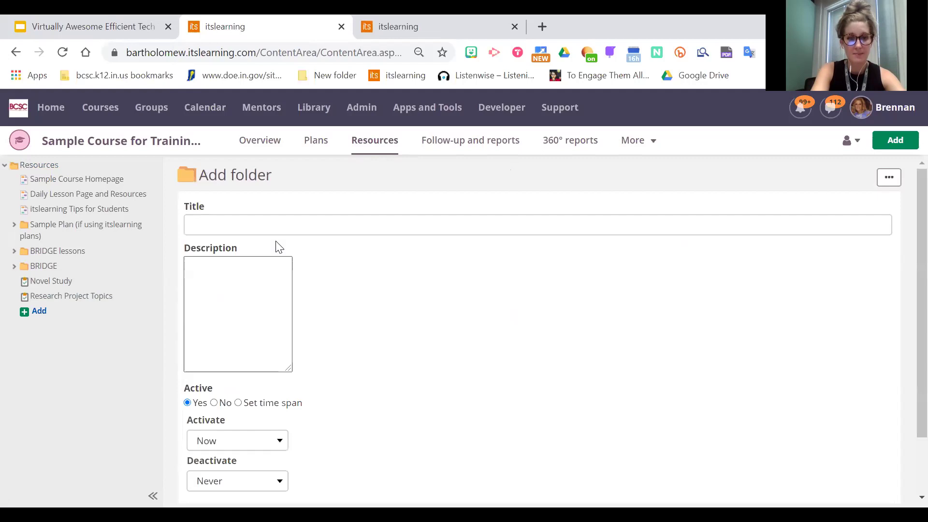
type("Ancient Egypt Group")
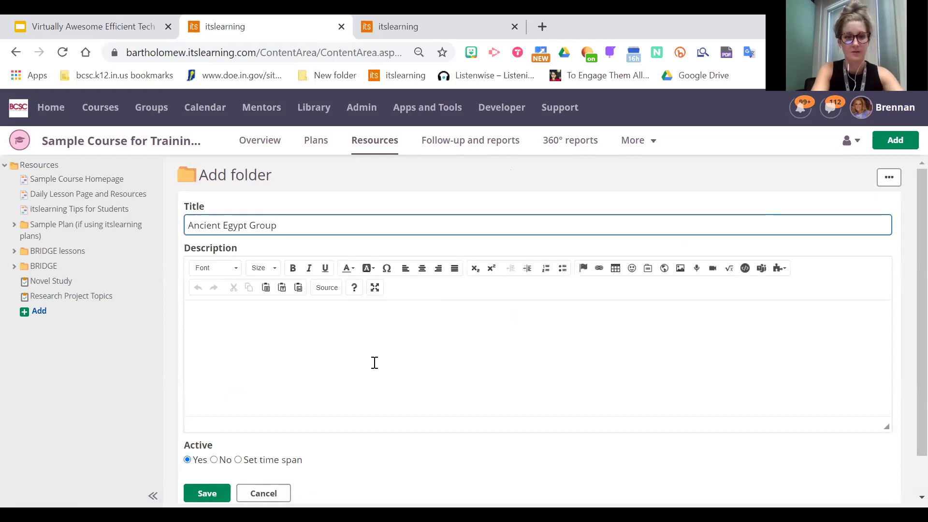
left_click(323, 349)
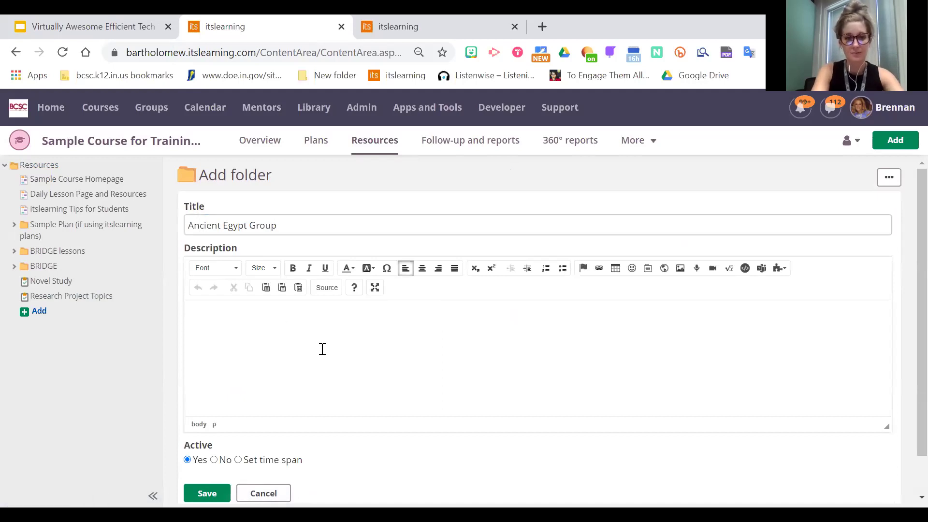
scroll(905, 241, "down", 1)
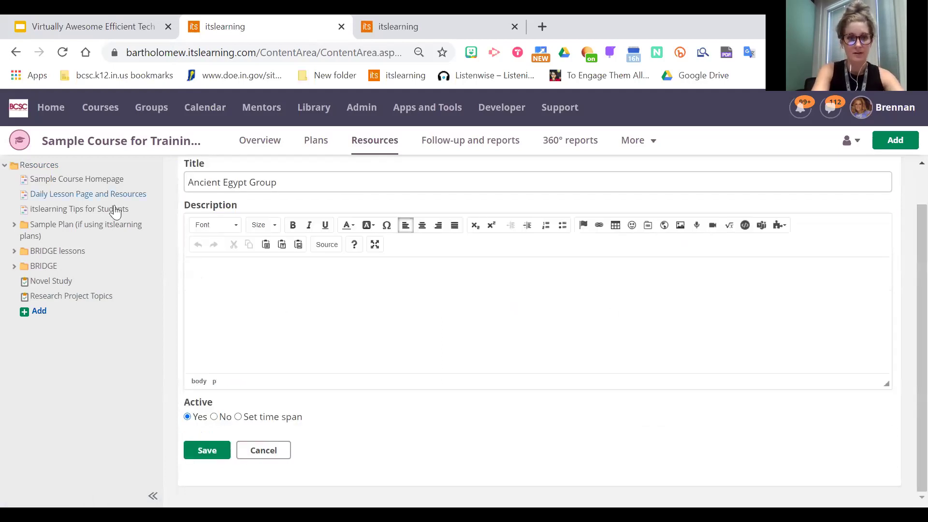
left_click(210, 450)
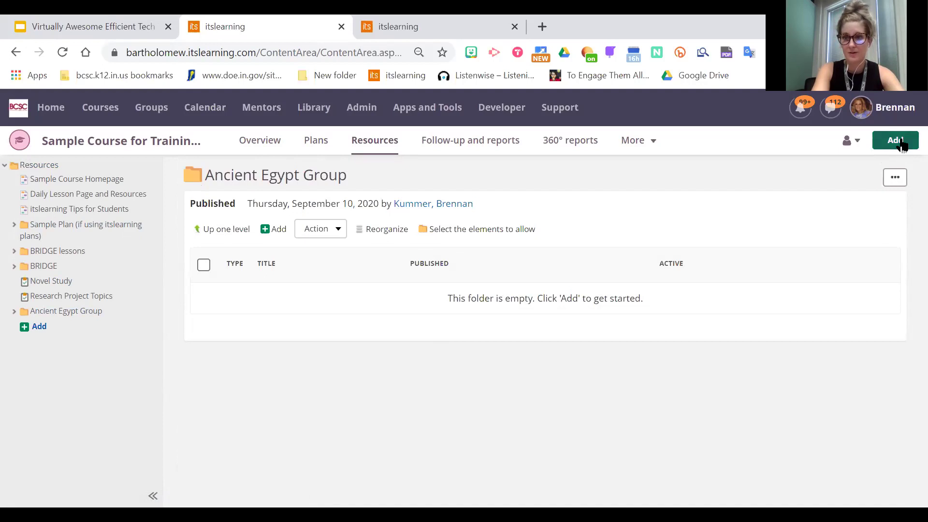
Step: Give the Ancient Egypt course group permission to see and participate in the Ancient Egypt Group folder, and view the folder's current permissions
left_click(895, 183)
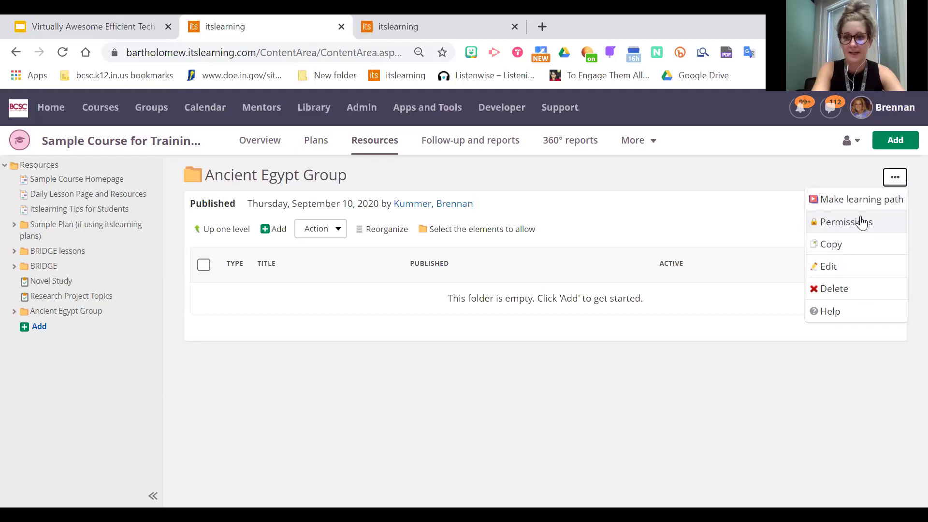
left_click(861, 222)
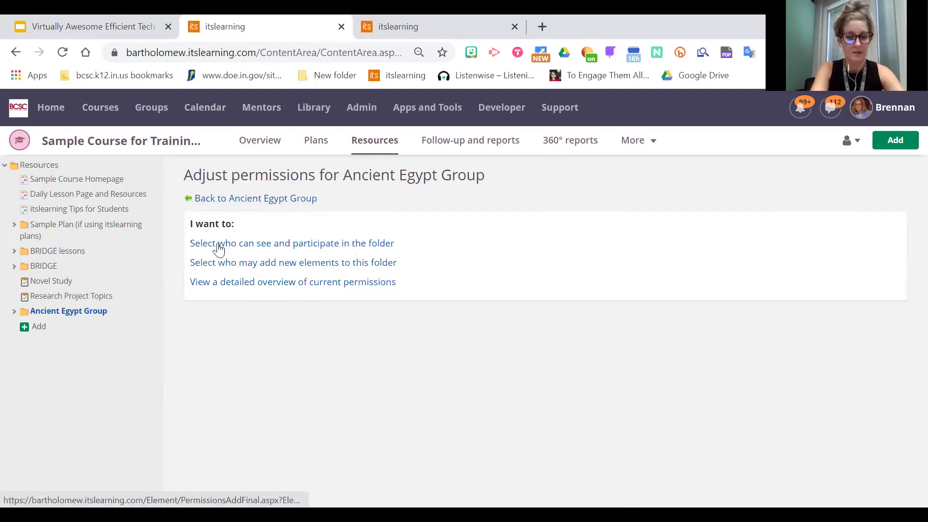
left_click(246, 246)
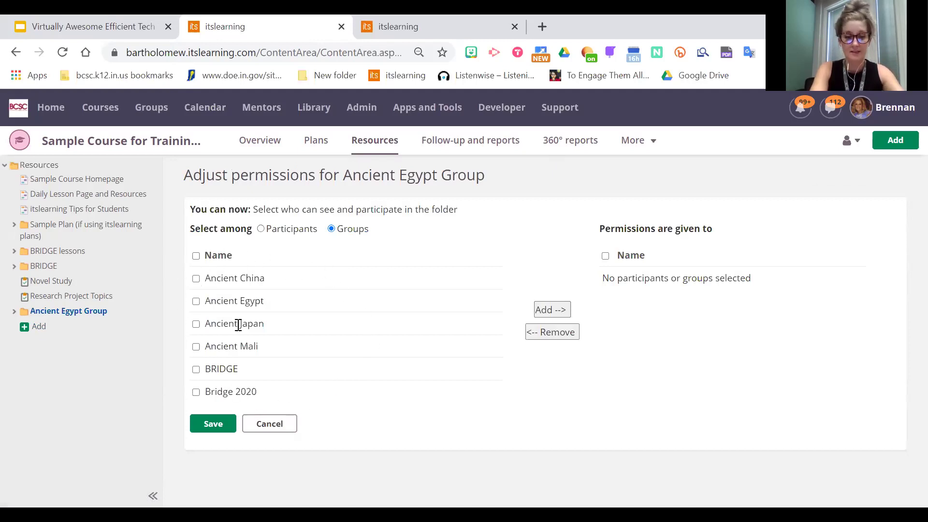
left_click(196, 304)
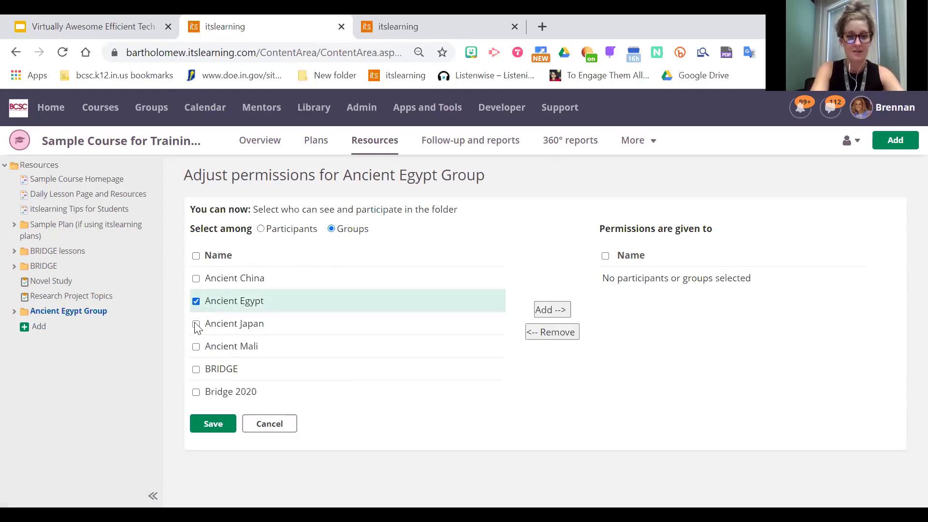
left_click(196, 301)
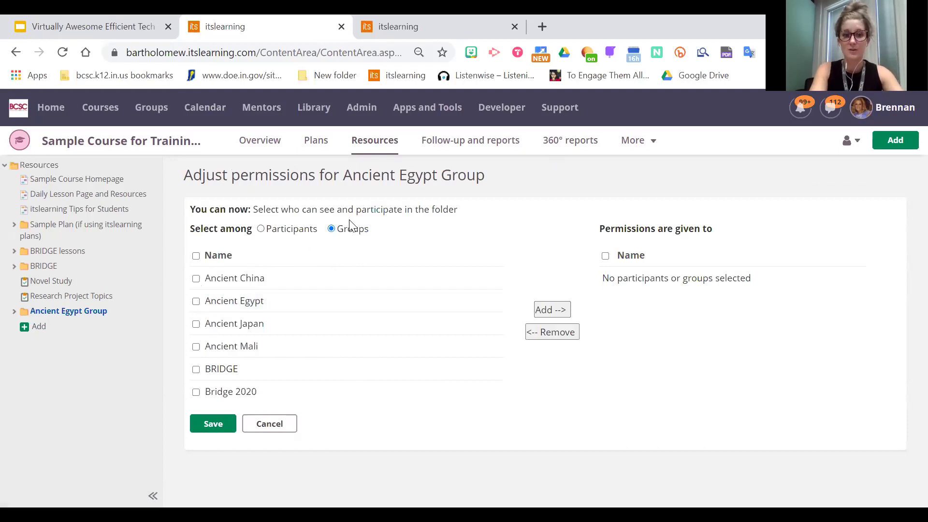
left_click(261, 229)
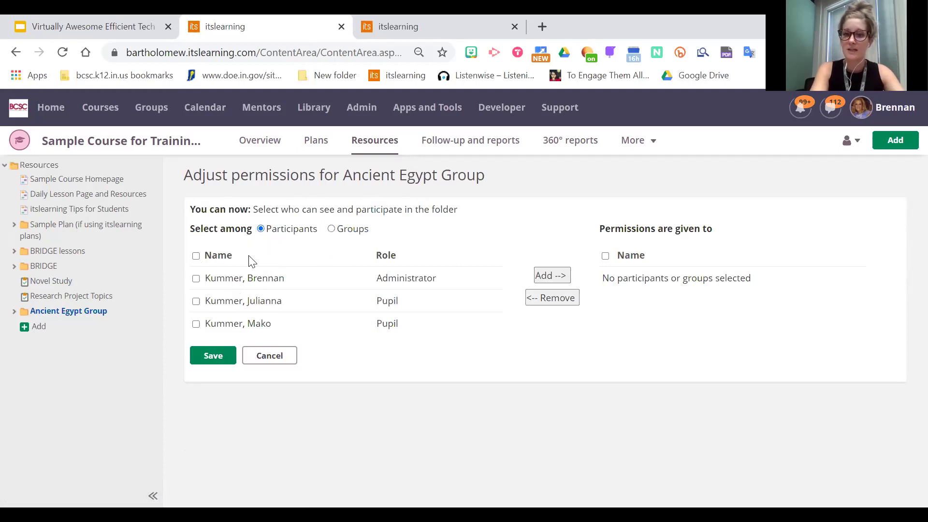
left_click(332, 230)
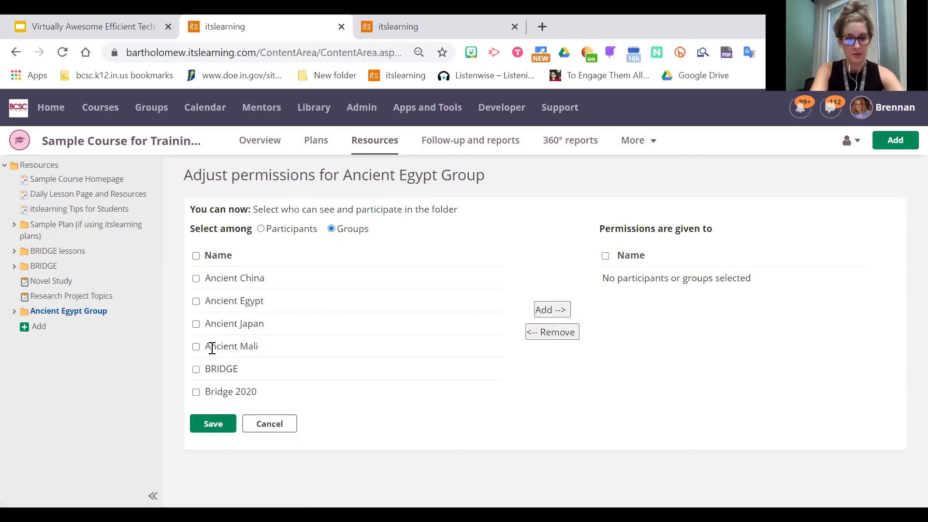
left_click(196, 302)
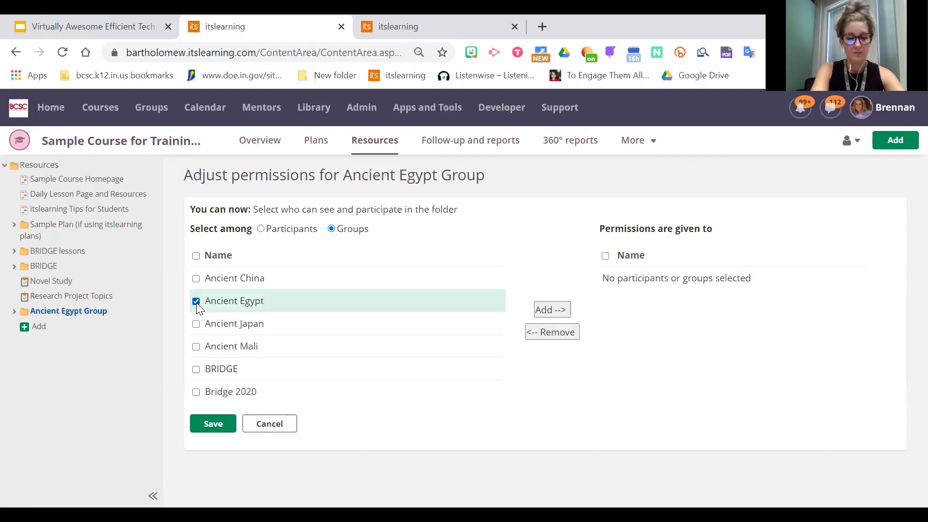
left_click(560, 310)
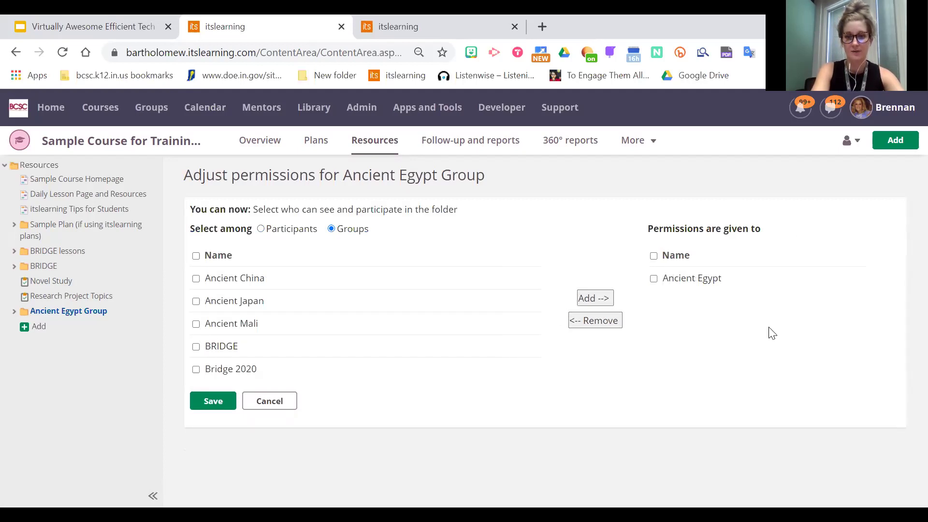
left_click(216, 405)
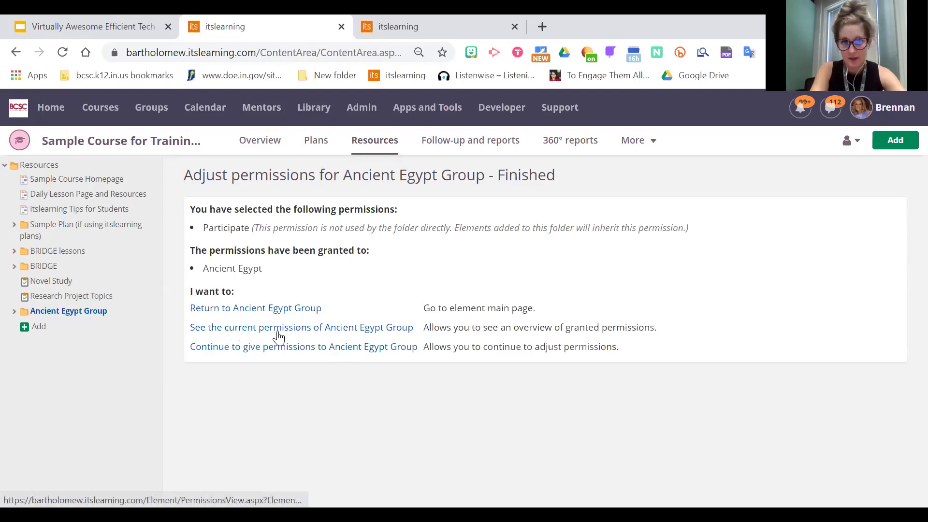
left_click(365, 329)
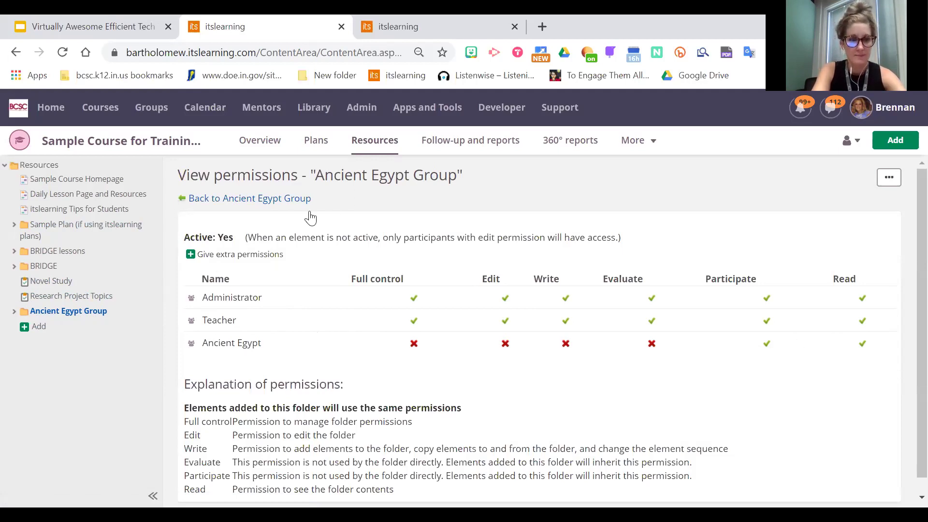
Step: Create an assignment titled "Notes" inside the Ancient Egypt Group folder
left_click(76, 313)
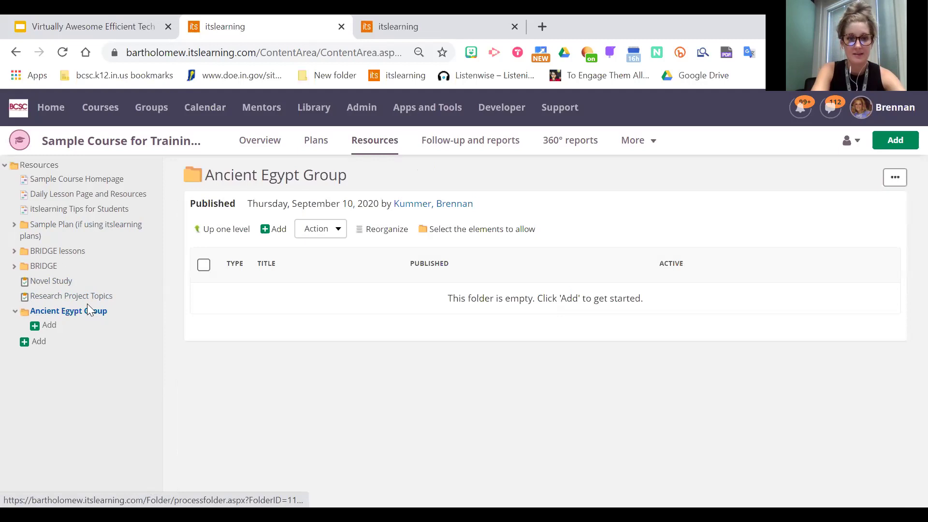
left_click(276, 232)
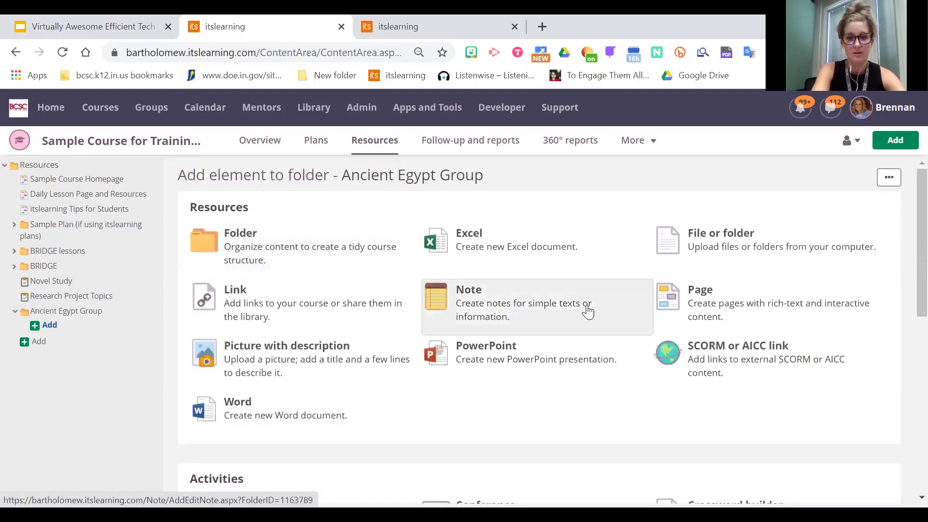
scroll(905, 346, "down", 3)
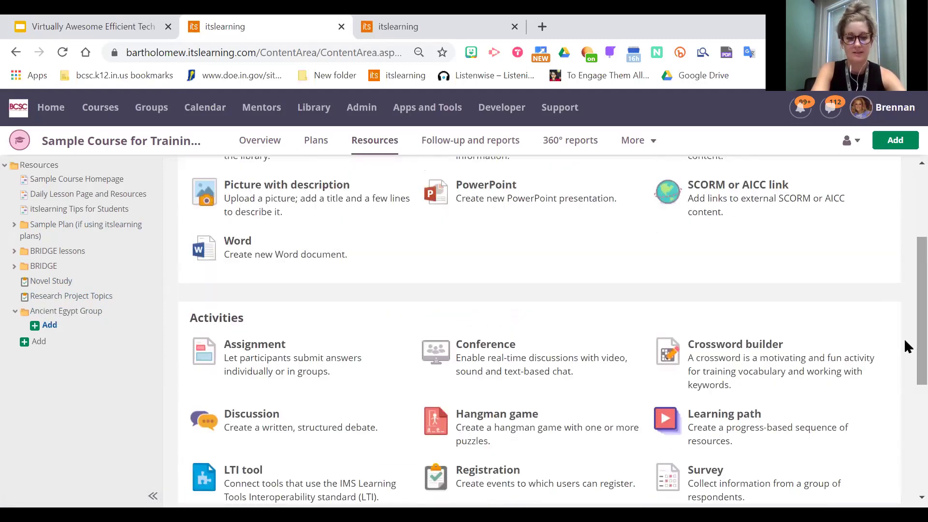
left_click(289, 345)
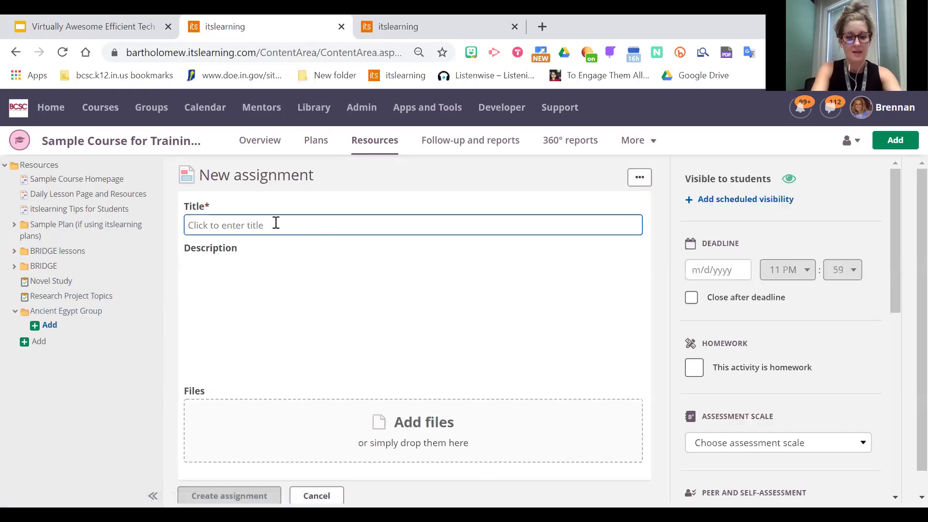
type("Notes")
left_click(384, 419)
scroll(906, 238, "down", 2)
left_click(239, 479)
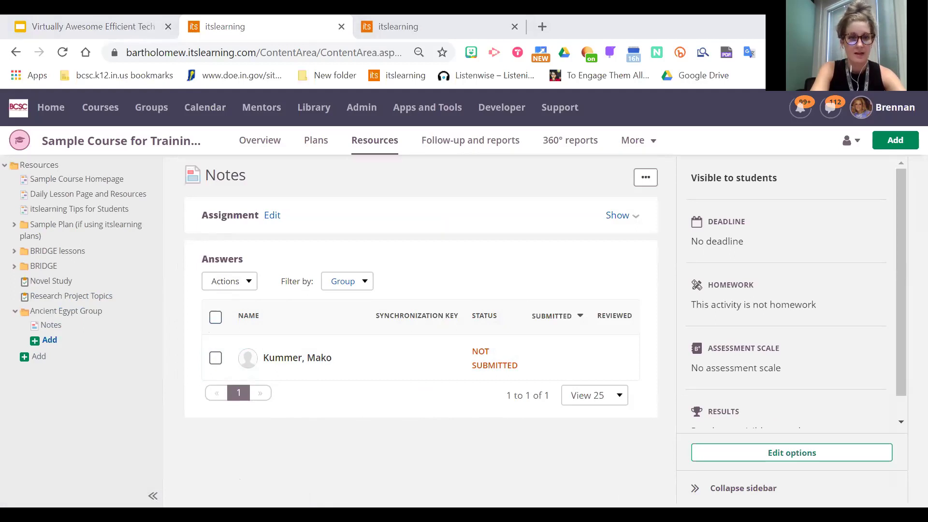
Step: Switch to the student's browser window, reload the sample course and view the Ancient Egypt Group folder in its resources
key("alt+Tab")
left_click(61, 53)
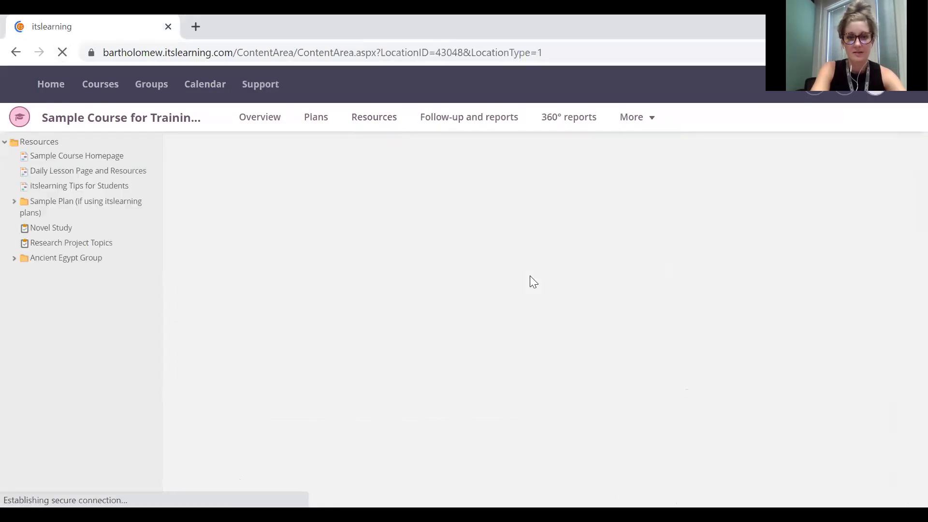
left_click(366, 121)
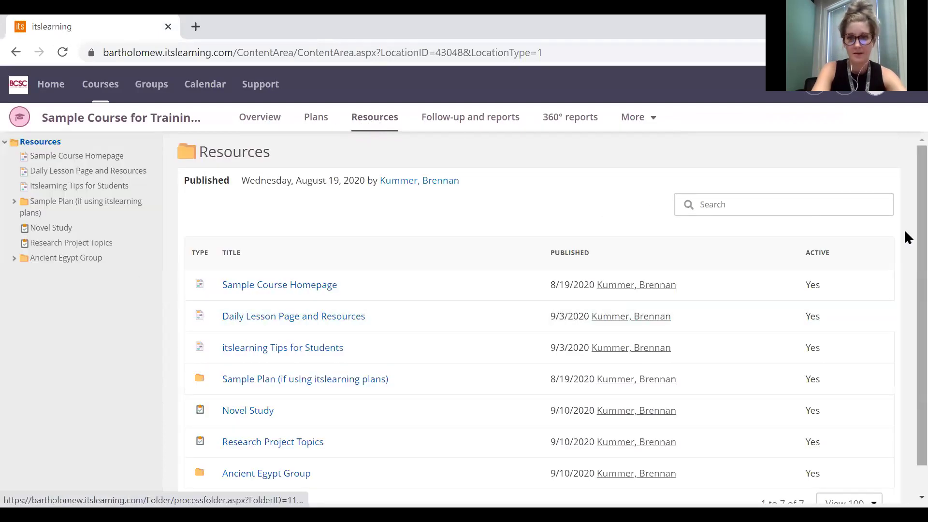
scroll(903, 241, "down", 1)
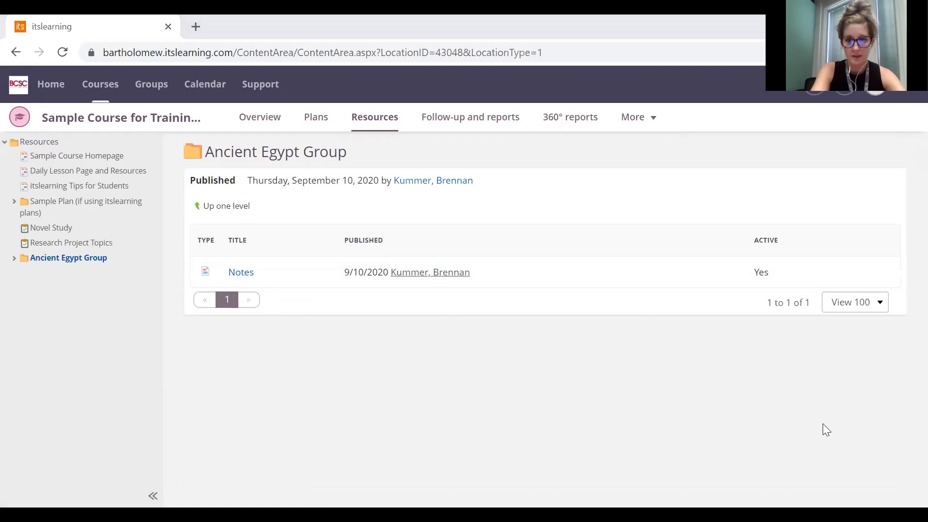
Step: Switch back to the Virtually Awesome Efficient Tech Tools presentation in Google Slides and show the "Itslearning + Google: Save time" slide
key("alt+Tab")
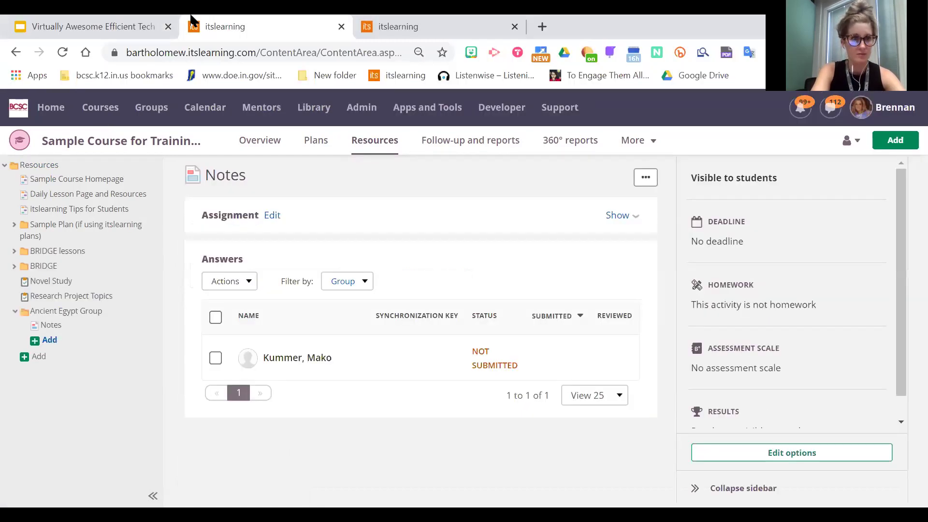
left_click(73, 26)
left_click_drag(120, 328, 124, 397)
scroll(124, 325, "up", 2)
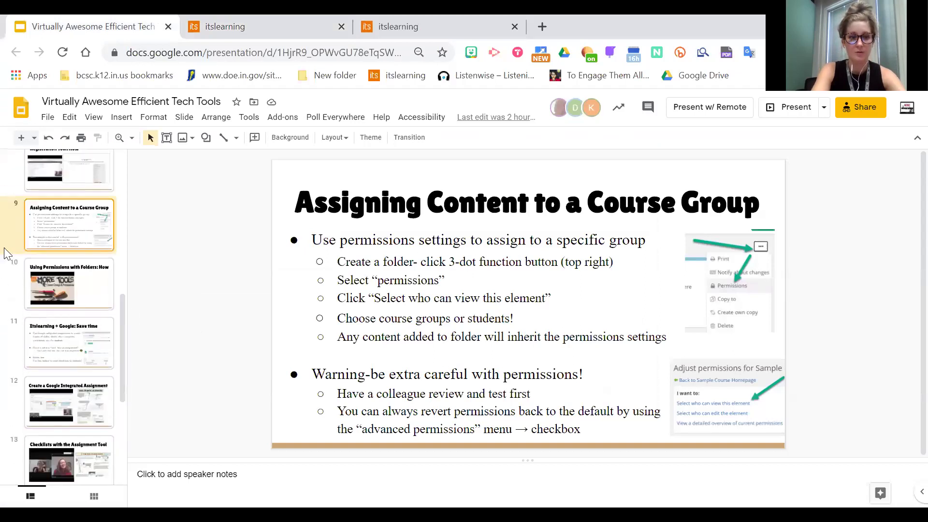
left_click(53, 288)
left_click(64, 356)
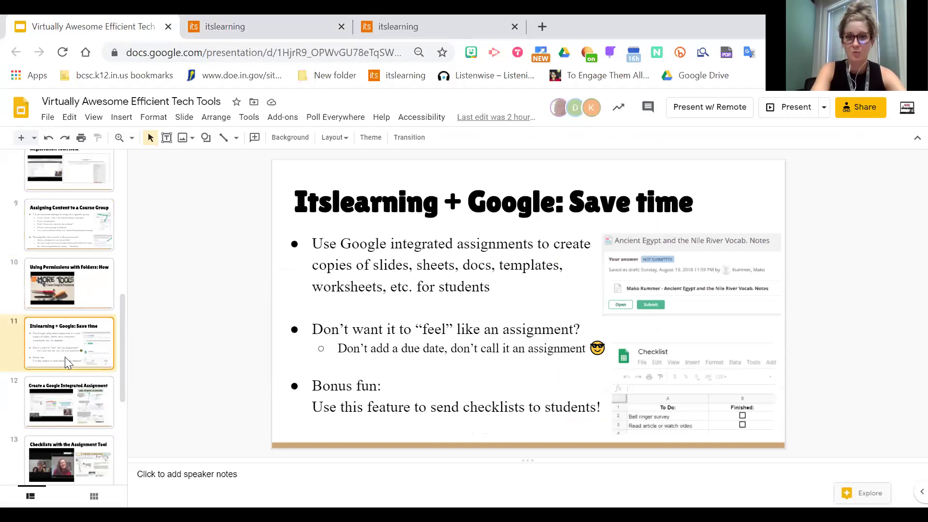
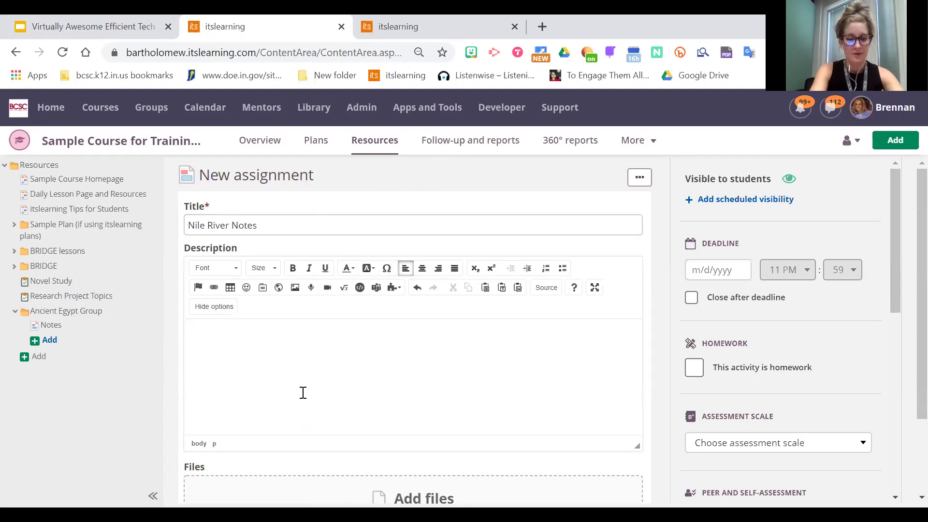
Step: Enter "Please write the 5 definitions." as the description of the new Nile River Notes assignment and review its deadline and file options
type("Please")
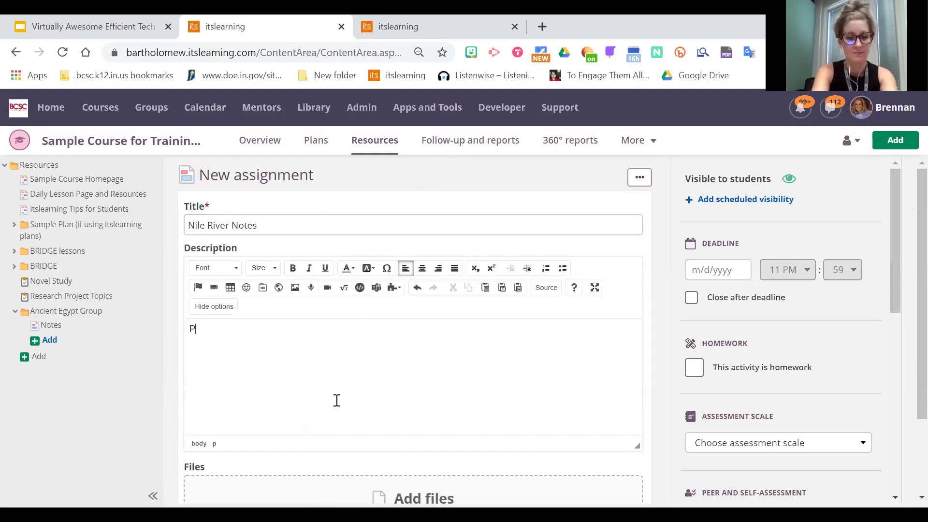
key("BackSpace")
key("BackSpace")
key("BackSpace")
key("BackSpace")
key("BackSpace")
type("lease ")
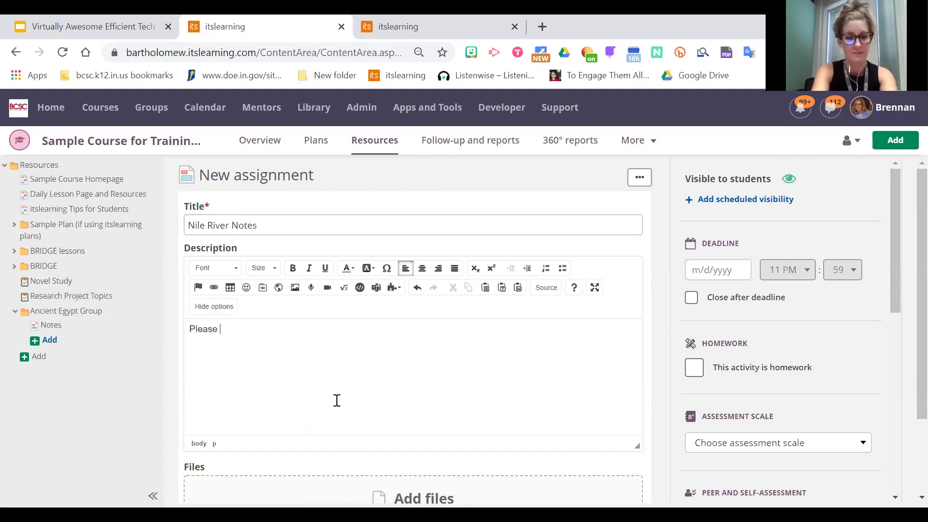
type("write the 5 definitions.")
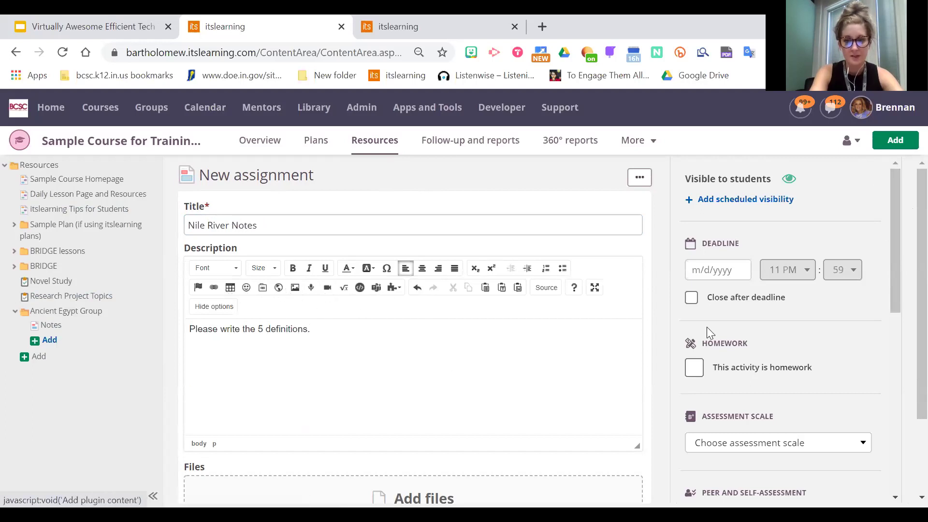
scroll(907, 264, "down", 1)
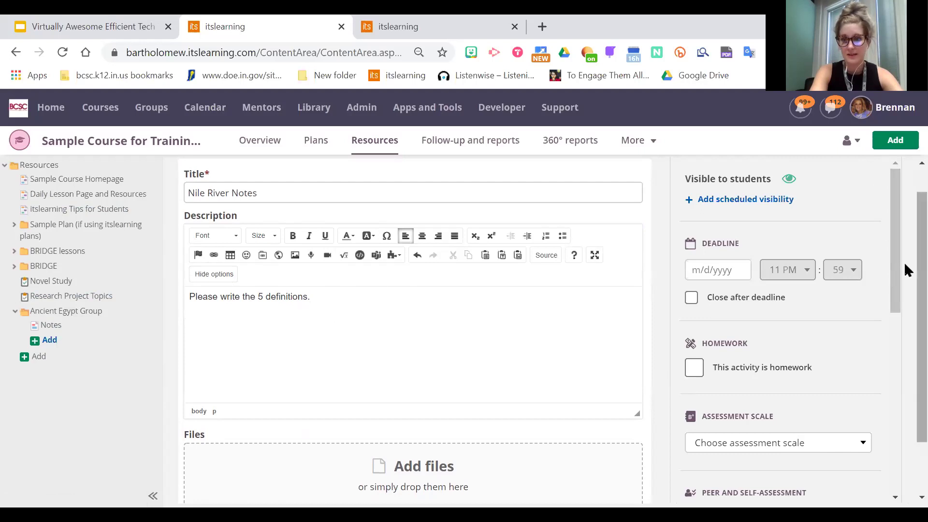
scroll(896, 221, "down", 1)
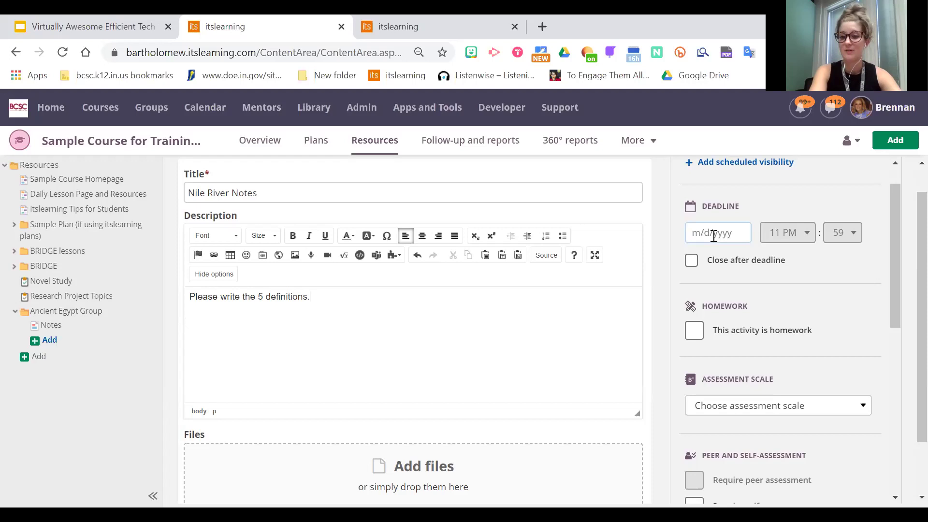
scroll(904, 214, "down", 2)
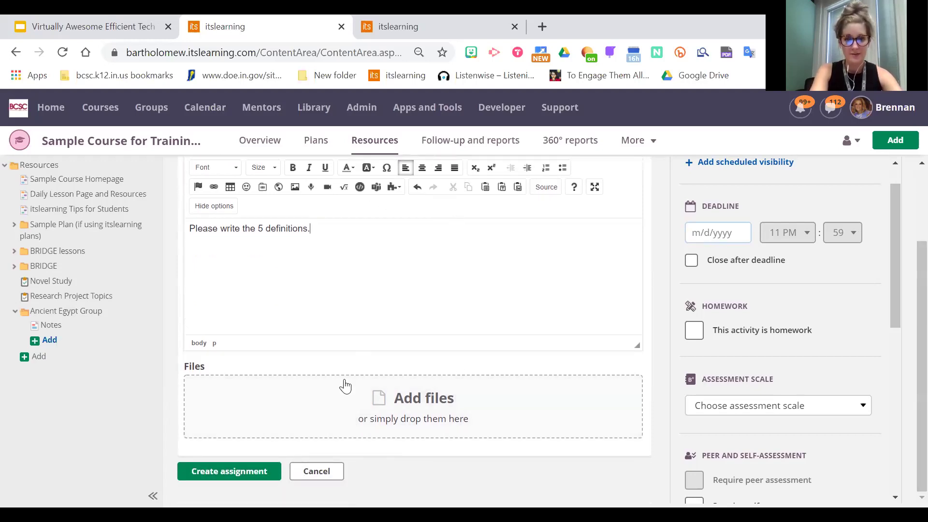
Step: Attach the Nile River Vocabulary Notes document from Google Drive with "Make a copy for each student" and create the assignment
left_click(412, 404)
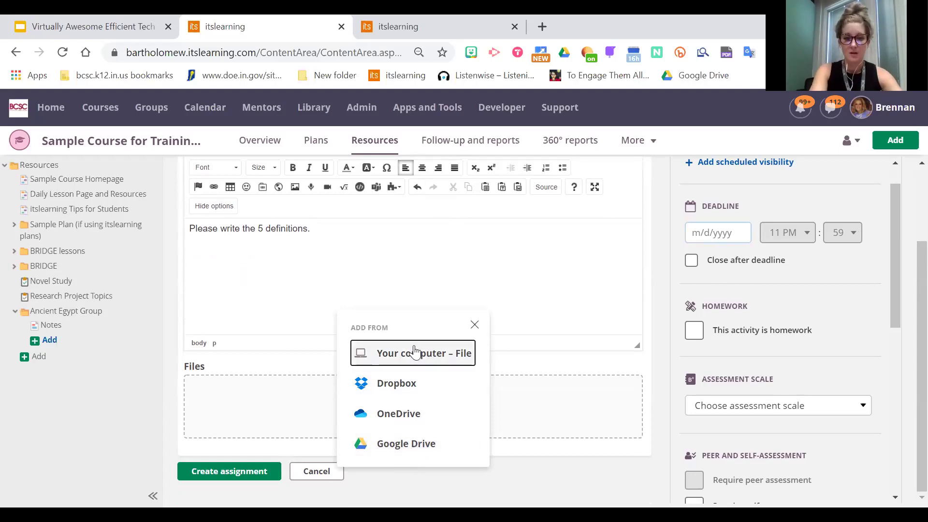
left_click(432, 442)
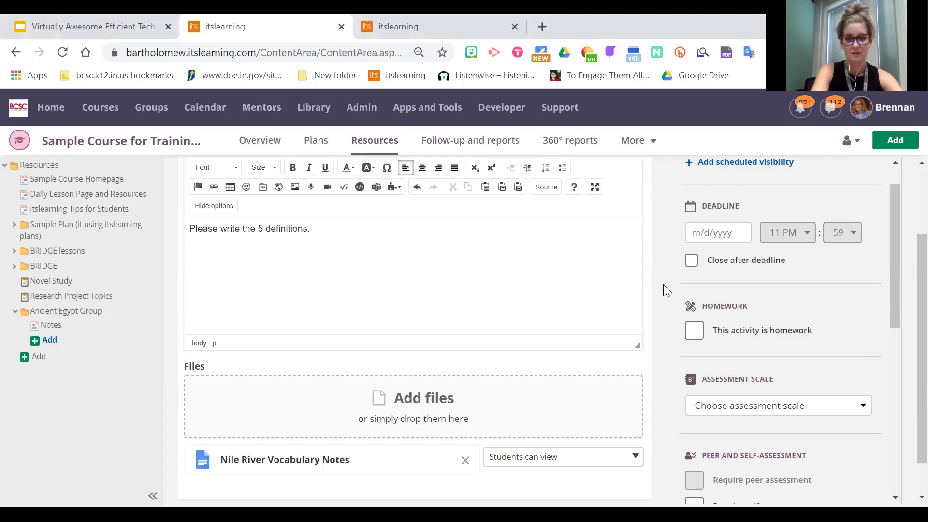
scroll(904, 272, "down", 2)
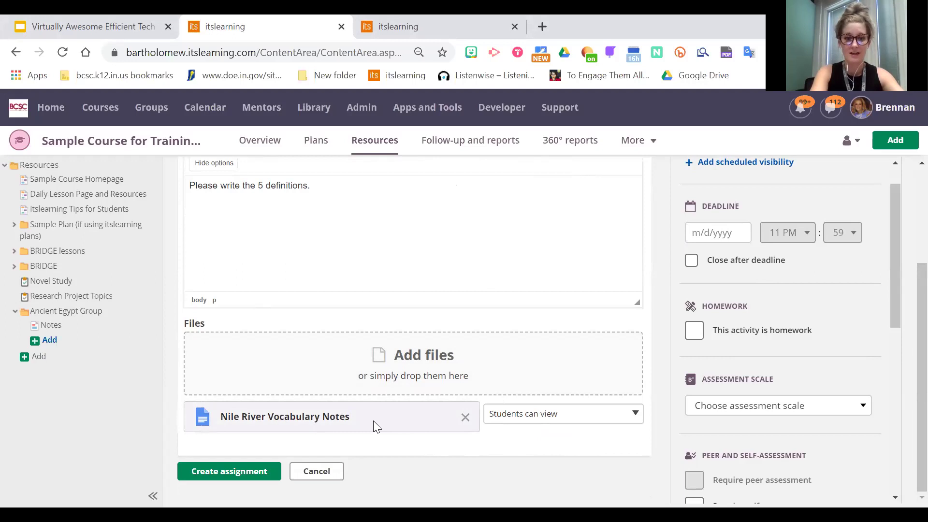
left_click(615, 421)
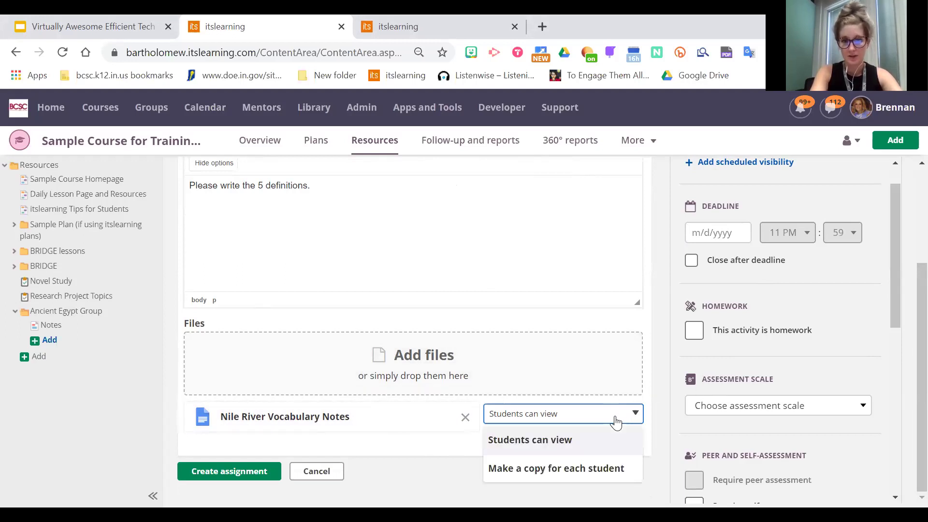
left_click(601, 472)
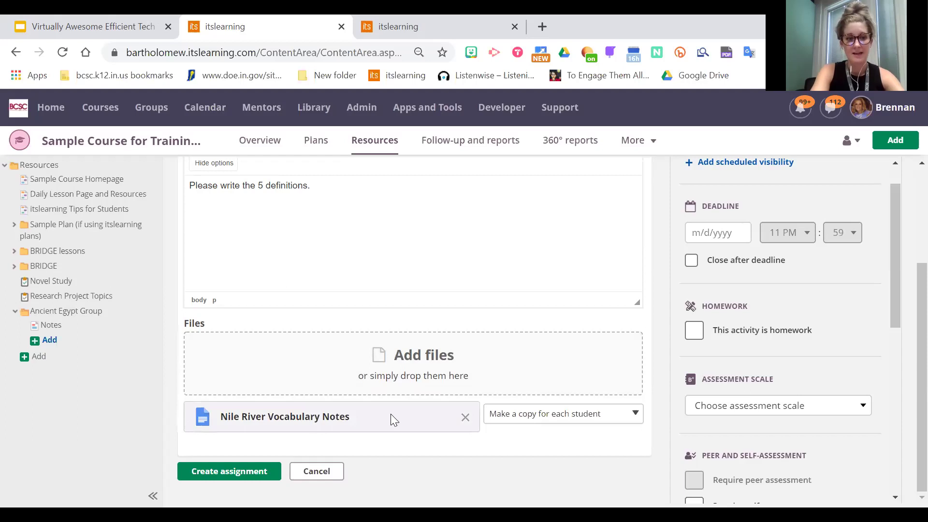
left_click(229, 474)
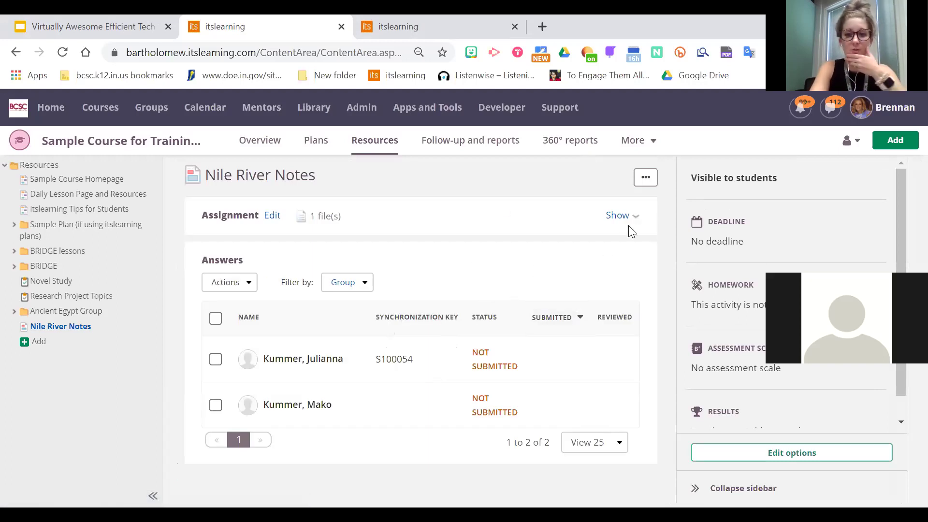
left_click(620, 215)
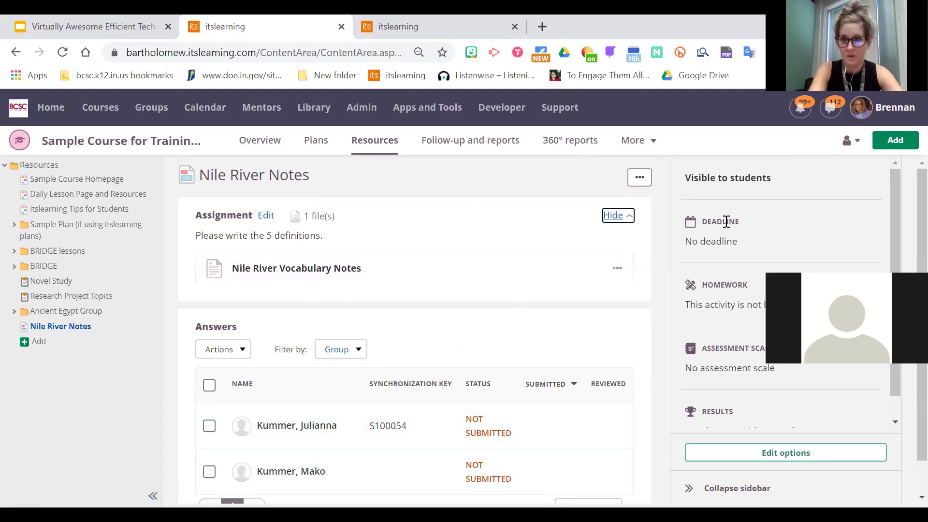
Step: View the sample course as Pupil and open the Nile River Notes assignment from its resources
left_click(852, 140)
left_click(812, 246)
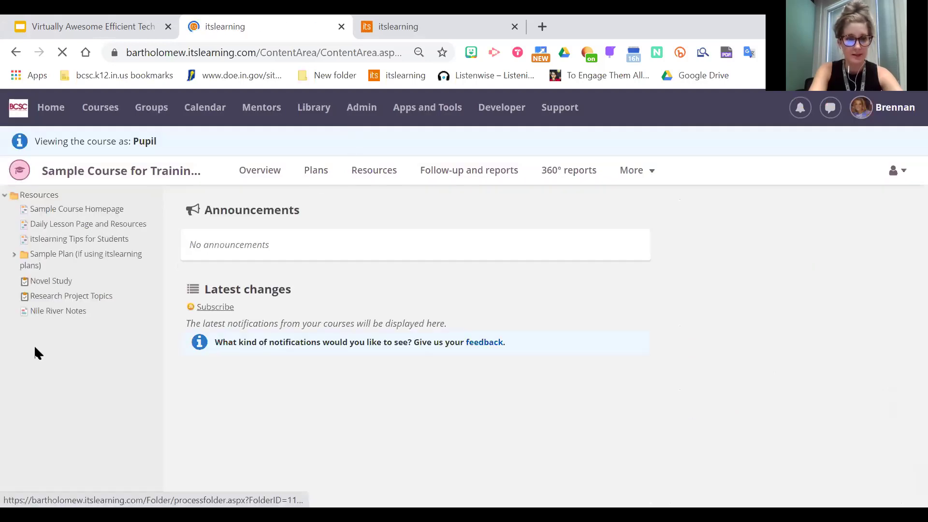
left_click(380, 171)
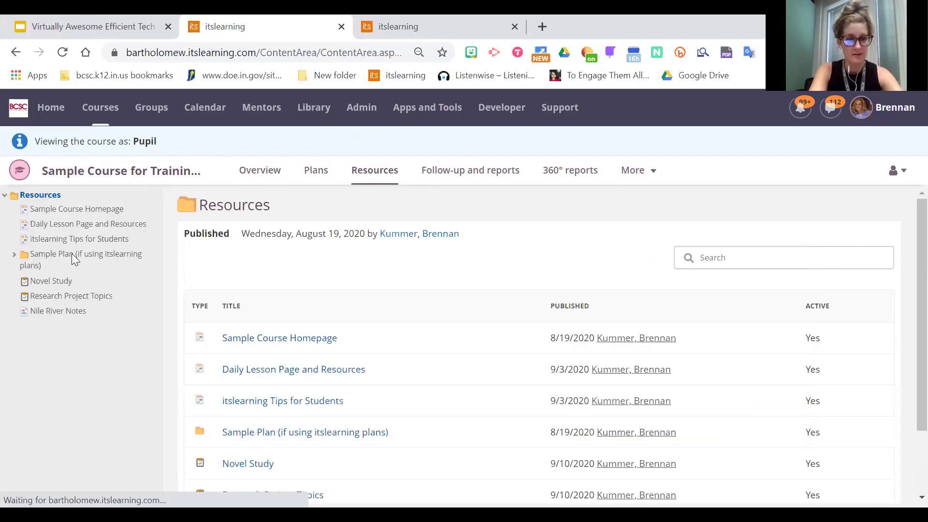
left_click(69, 312)
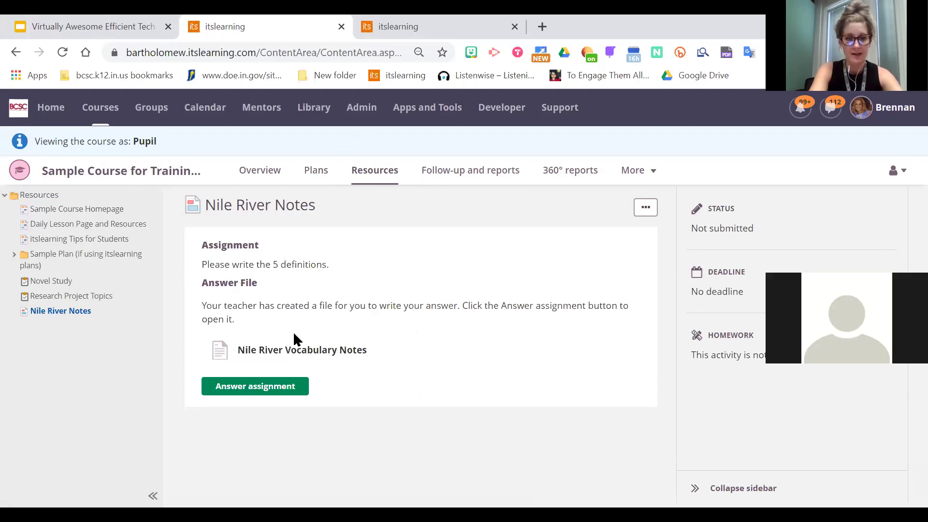
Step: Start answering the assignment in its Google Docs copy, then return to itslearning and switch the course view back to Teacher
left_click(269, 387)
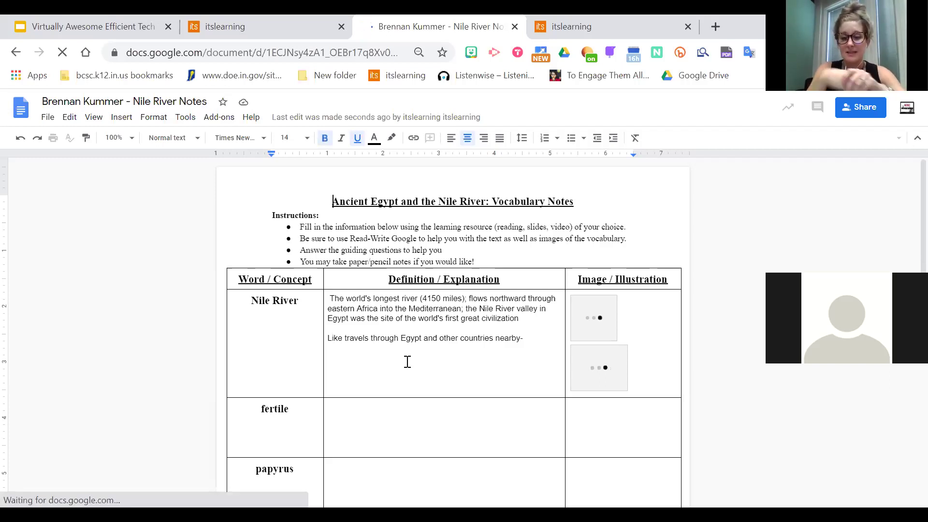
left_click(290, 22)
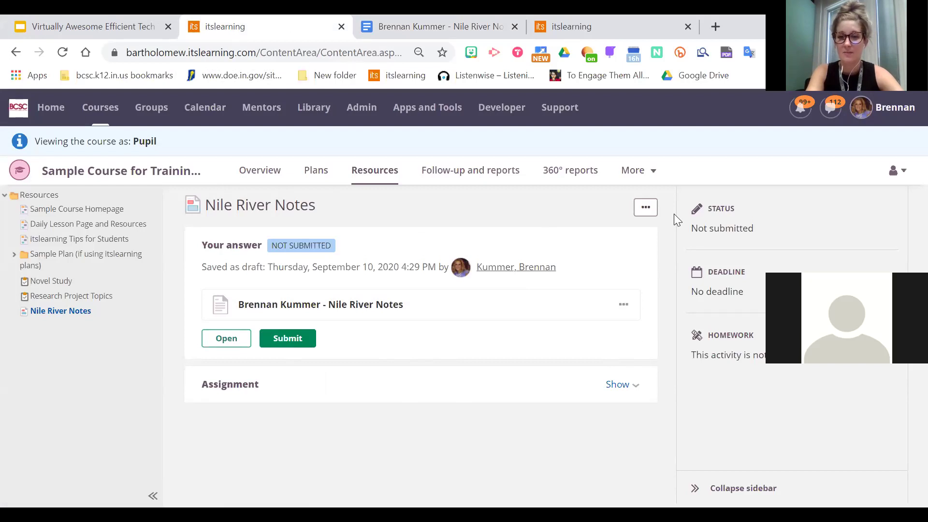
left_click(901, 175)
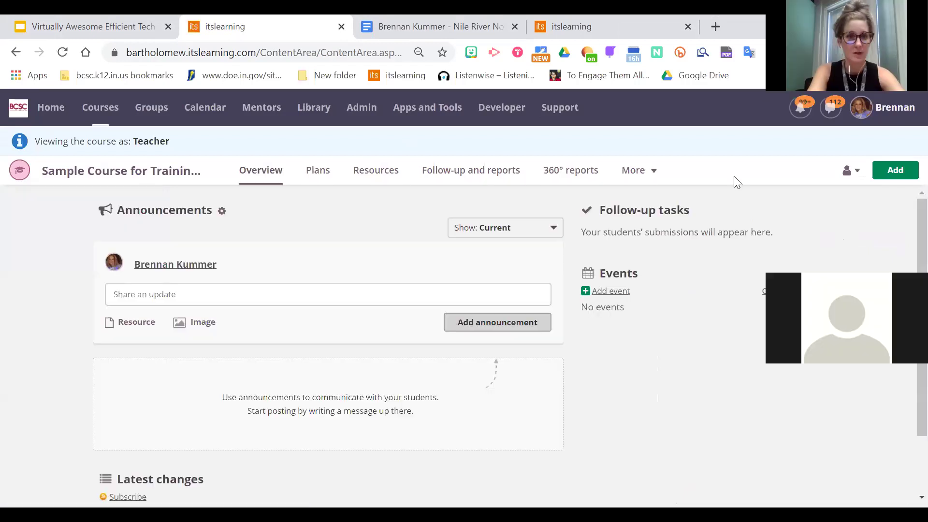
Step: Open Google Drive in a new browser tab beside itslearning and view the Answers folder inside the shared Nile River Notes folder
left_click(716, 26)
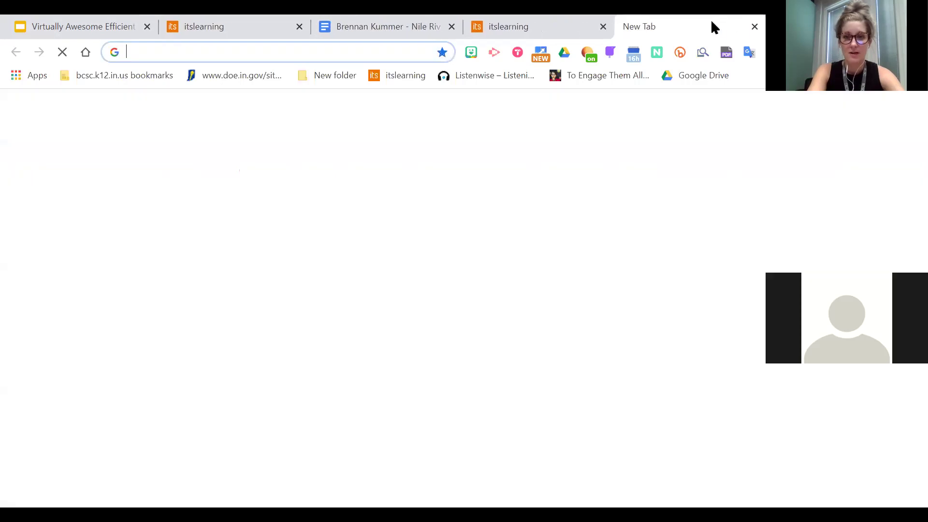
left_click_drag(526, 33, 390, 28)
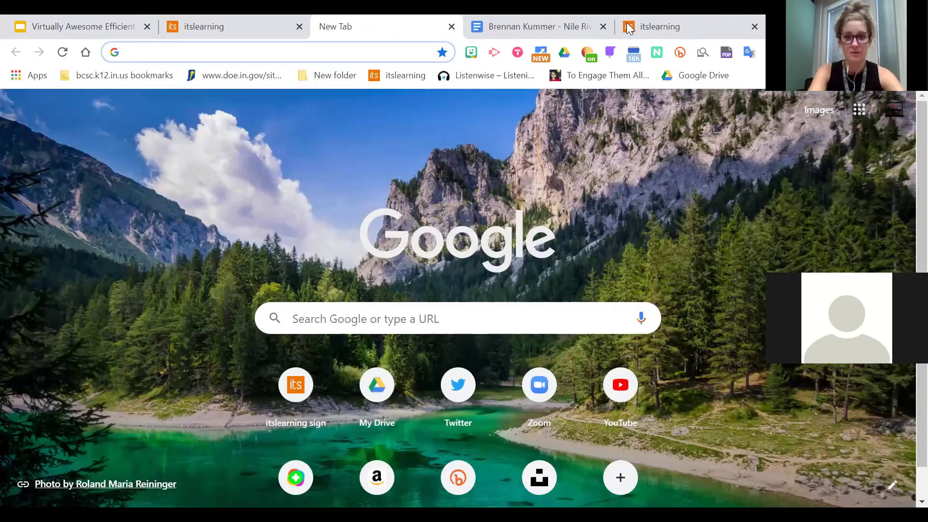
left_click(698, 75)
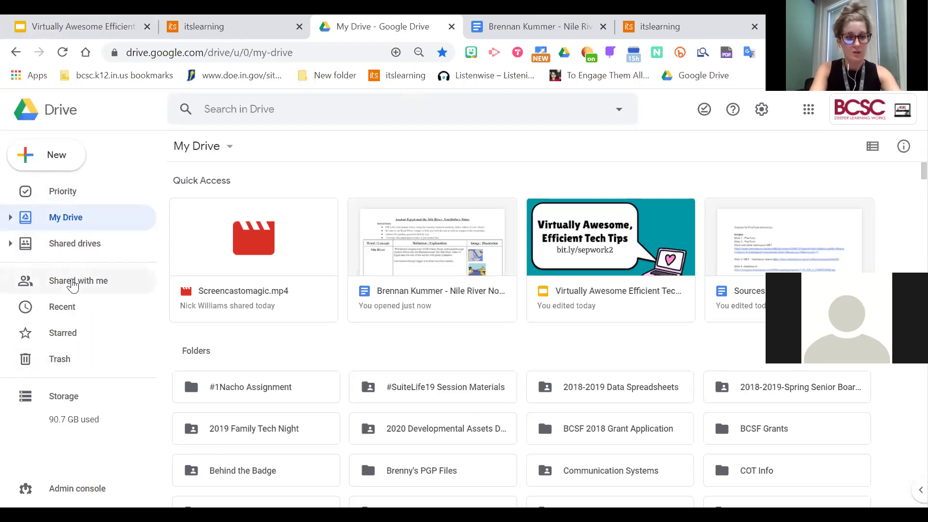
left_click(73, 284)
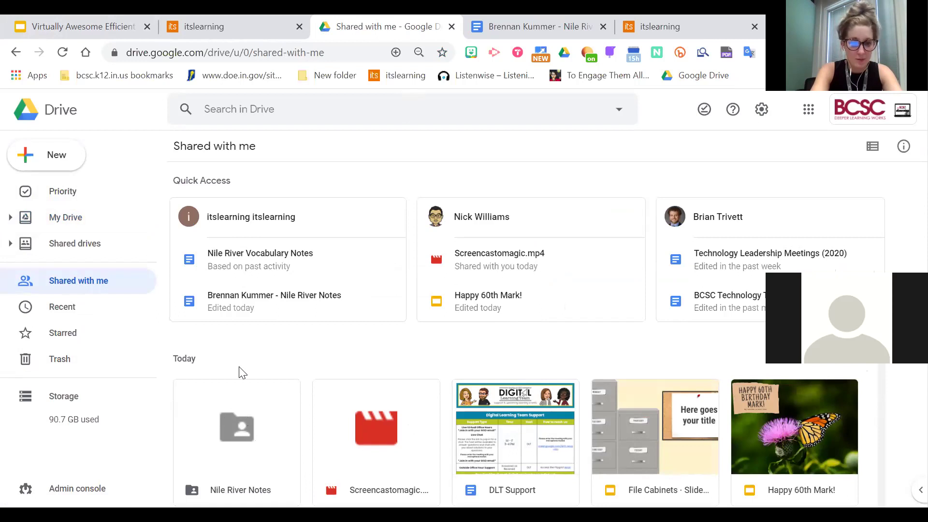
double_click(270, 455)
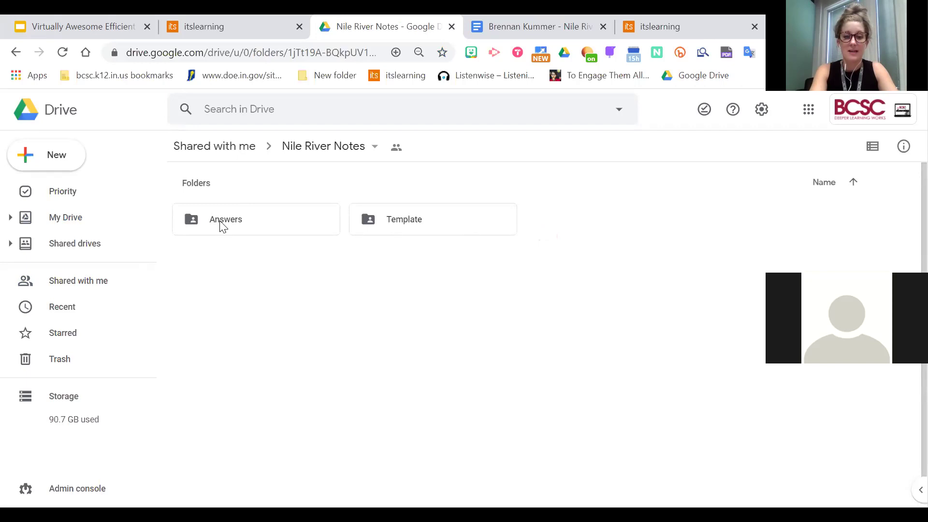
double_click(235, 219)
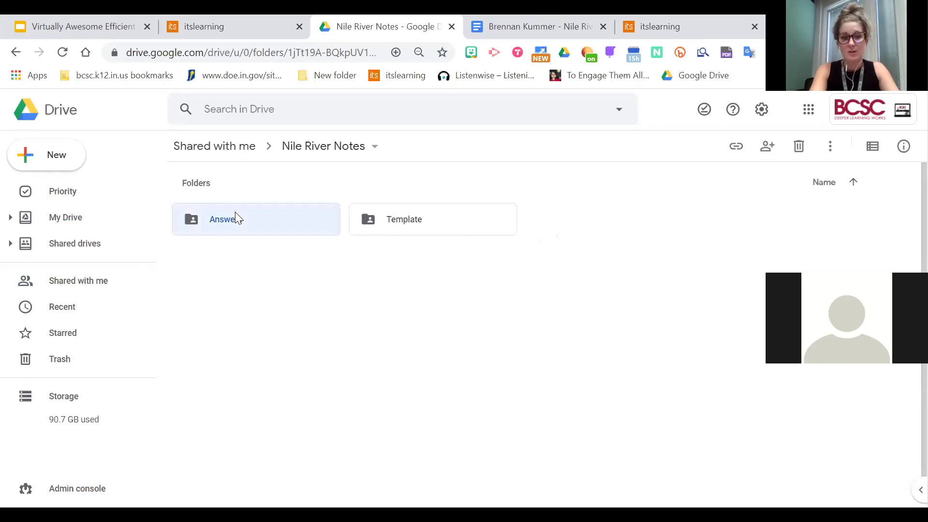